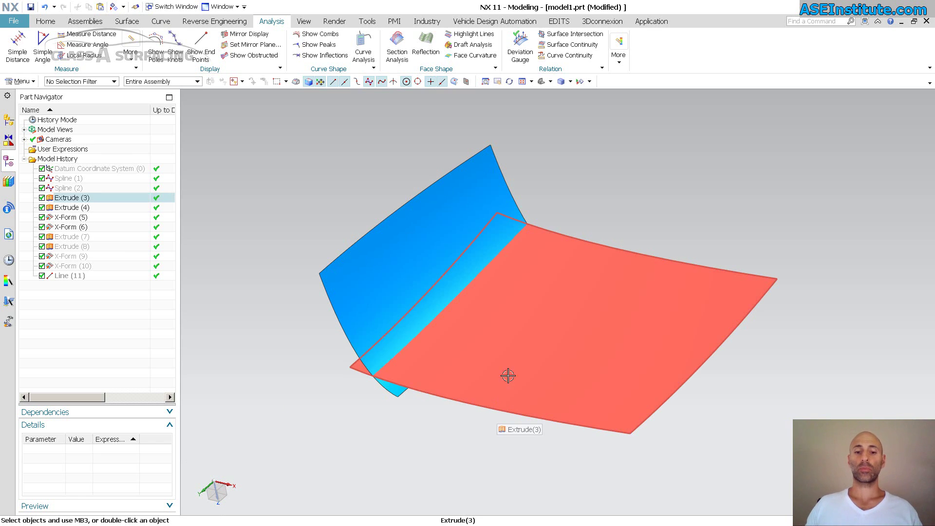
Start a two-face Face Blend with the small curved side surface as Face 1 and the large surface as Face 2
{"action": "middle_click_drag", "start_coordinate": [407, 397], "coordinate": [411, 415]}
{"action": "key", "text": "F8"}
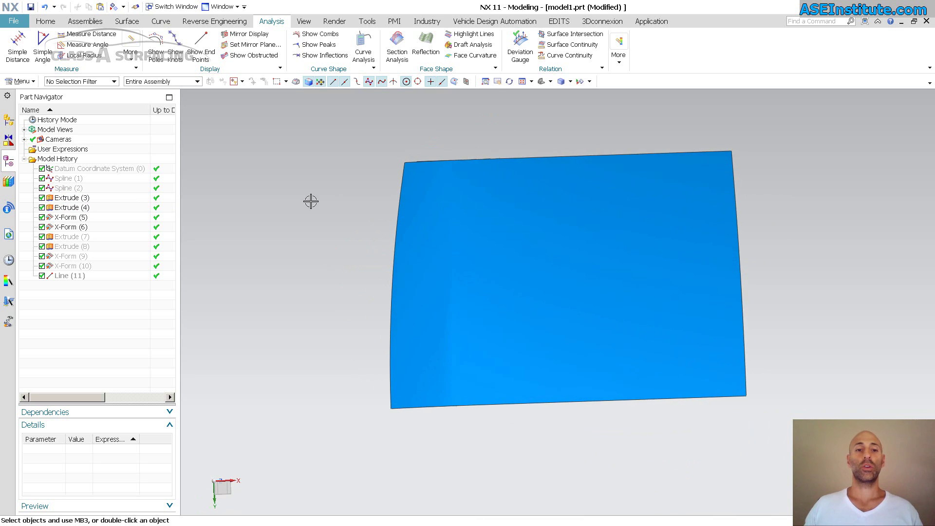
{"action": "middle_click_drag", "start_coordinate": [311, 201], "coordinate": [341, 185]}
{"action": "left_click", "coordinate": [127, 22]}
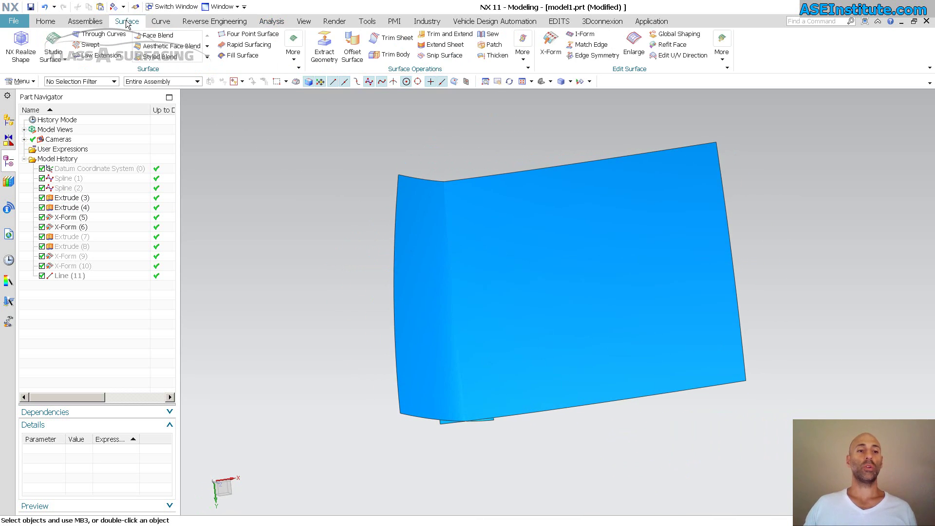
{"action": "left_click", "coordinate": [157, 35]}
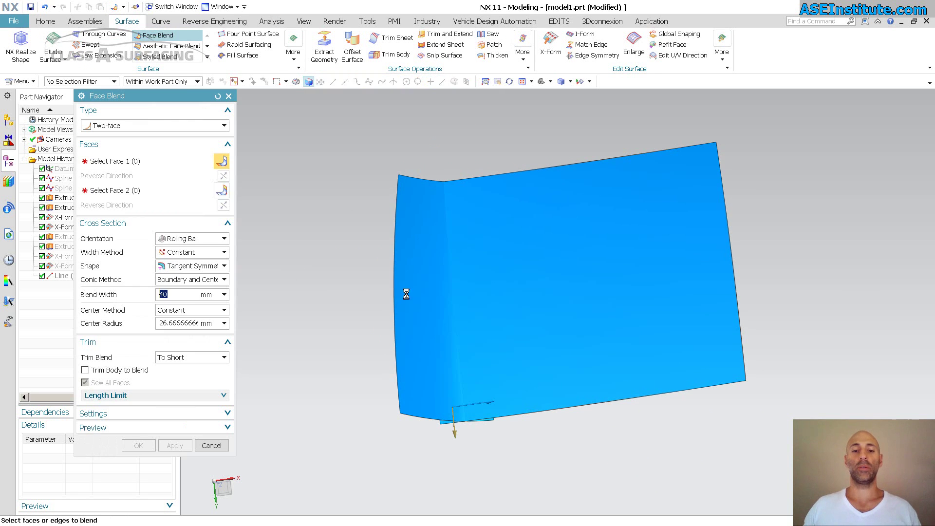
{"action": "left_click", "coordinate": [422, 299]}
{"action": "left_click", "coordinate": [506, 303]}
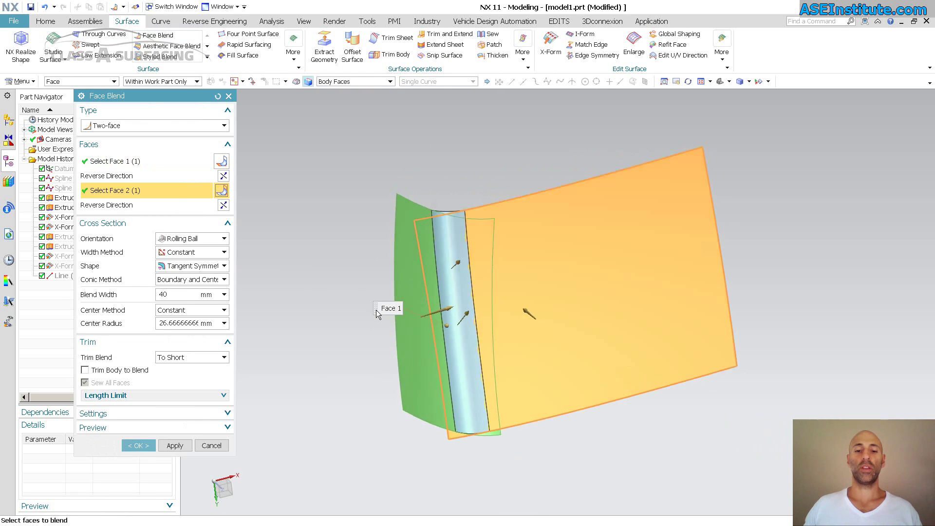
{"action": "middle_click_drag", "start_coordinate": [378, 315], "coordinate": [309, 336]}
Give the blend a Curvature Symmetric shape with Line (11) as the spine curve, and create it
{"action": "mouse_move", "coordinate": [190, 272]}
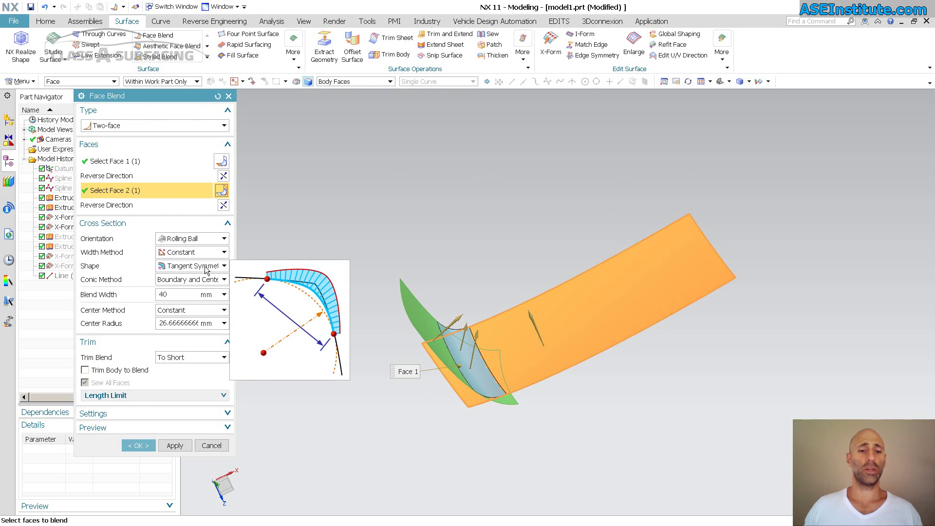
{"action": "left_click", "coordinate": [204, 265]}
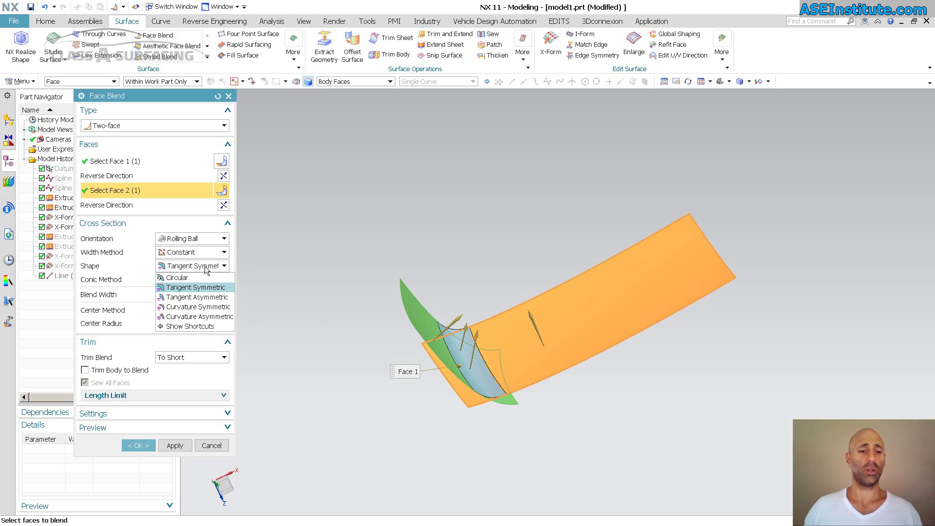
{"action": "left_click", "coordinate": [218, 307]}
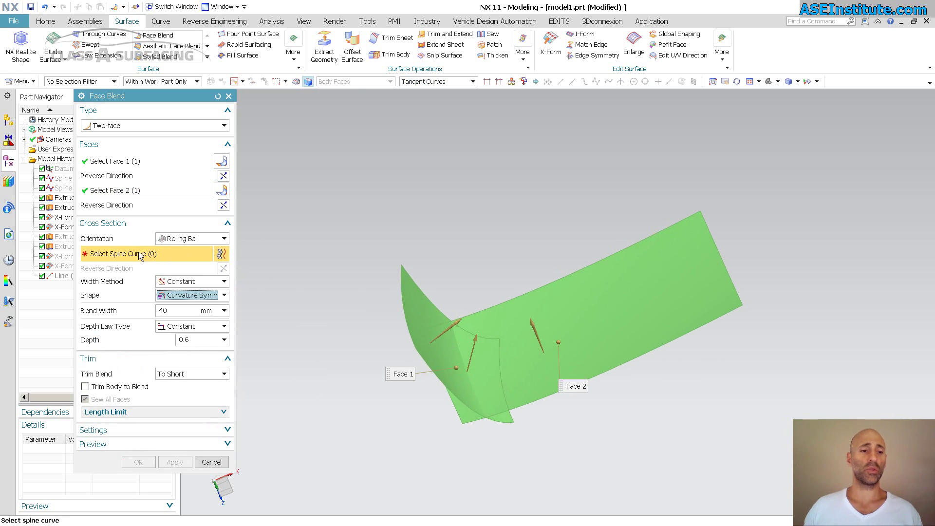
{"action": "left_click", "coordinate": [68, 276]}
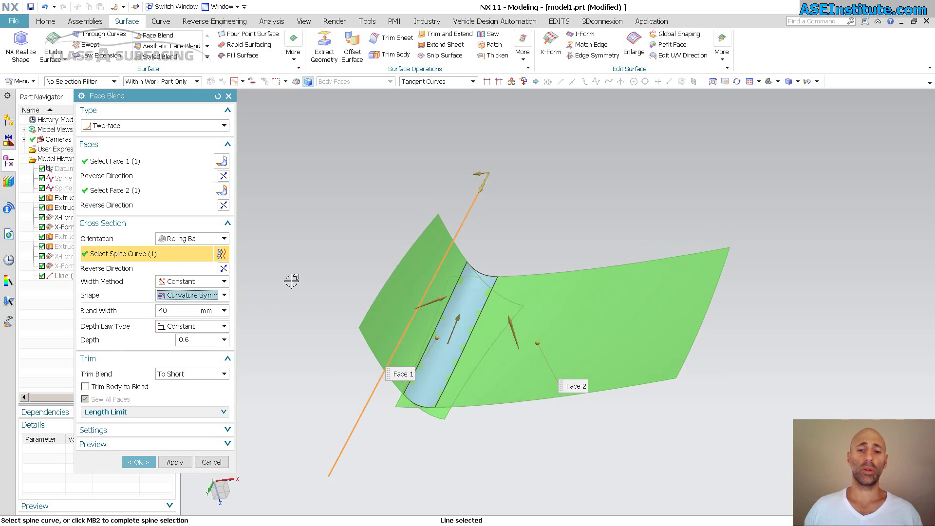
{"action": "middle_click_drag", "start_coordinate": [291, 281], "coordinate": [291, 281]}
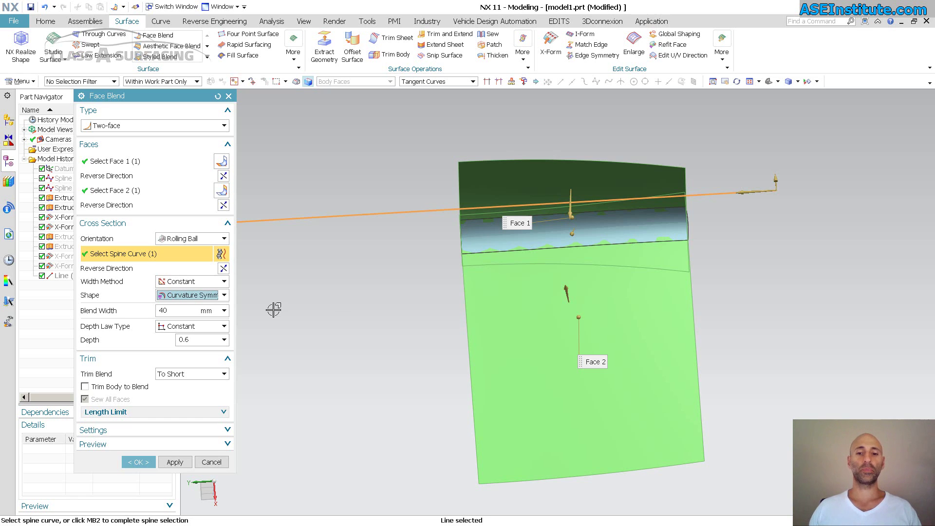
{"action": "left_click", "coordinate": [141, 463]}
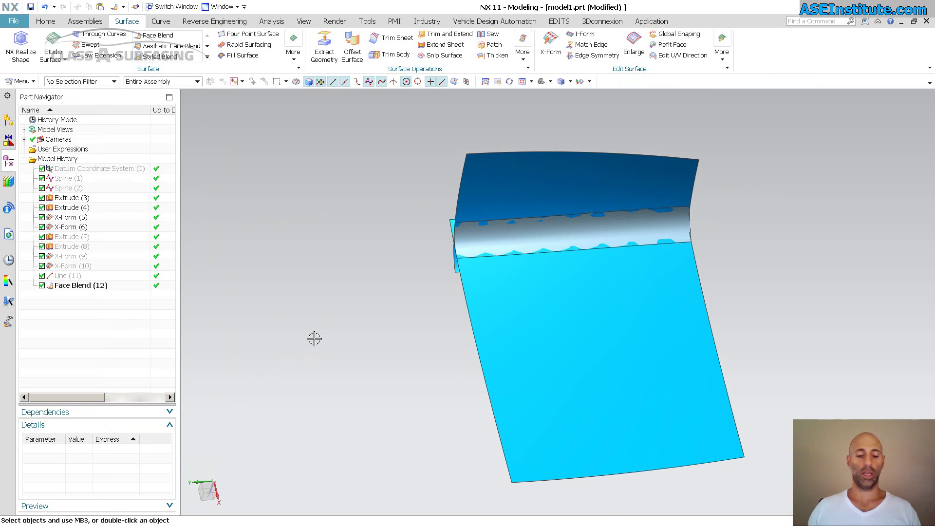
Start Mirror Geometry with the new face blend surface as the object to mirror
{"action": "left_click", "coordinate": [51, 24]}
{"action": "left_click", "coordinate": [302, 49]}
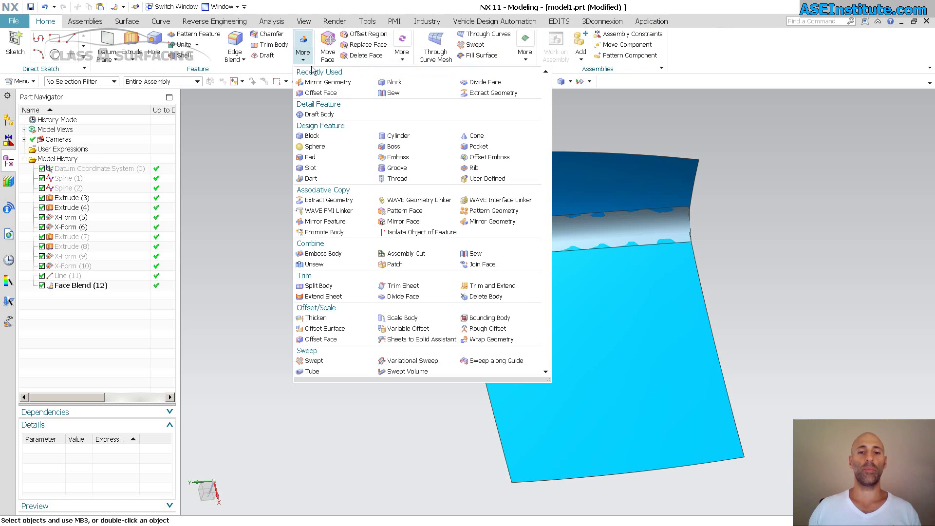
{"action": "left_click", "coordinate": [482, 221]}
{"action": "left_click", "coordinate": [606, 230]}
{"action": "middle_click", "coordinate": [340, 308]}
Show the hidden datum coordinate system so that its planes can be picked for mirroring
{"action": "middle_click_drag", "start_coordinate": [340, 308], "coordinate": [334, 317]}
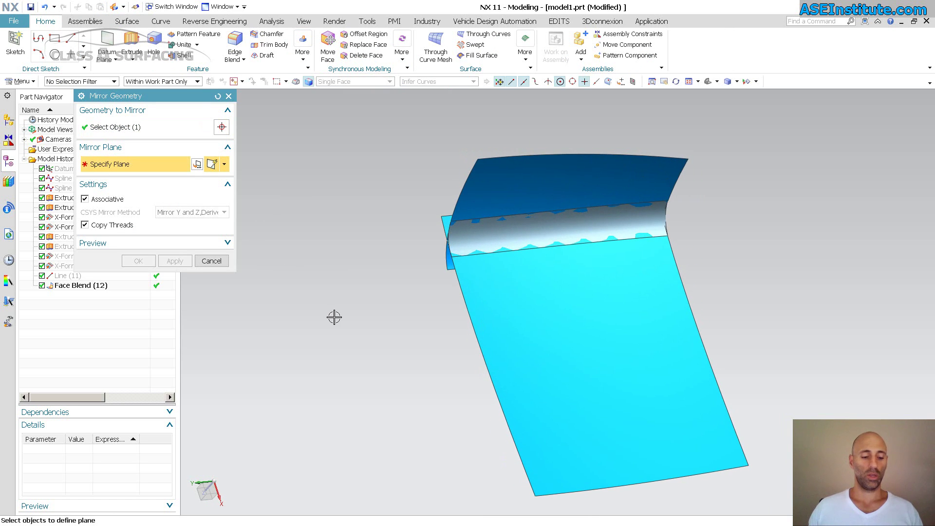
{"action": "key", "text": "ctrl+shift+k"}
{"action": "left_click", "coordinate": [496, 241]}
{"action": "middle_click", "coordinate": [505, 242]}
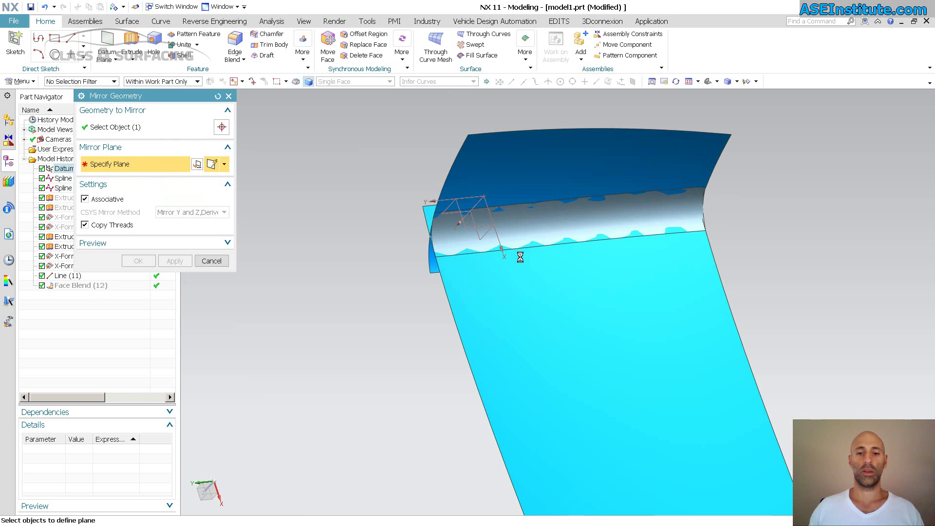
Mirror the blend surface across the XZ plane of the datum coordinate system, keeping it associative
{"action": "left_click", "coordinate": [486, 235]}
{"action": "middle_click_drag", "start_coordinate": [320, 297], "coordinate": [311, 299]}
{"action": "left_click", "coordinate": [138, 261]}
{"action": "middle_click_drag", "start_coordinate": [312, 334], "coordinate": [361, 265]}
{"action": "left_click", "coordinate": [333, 342]}
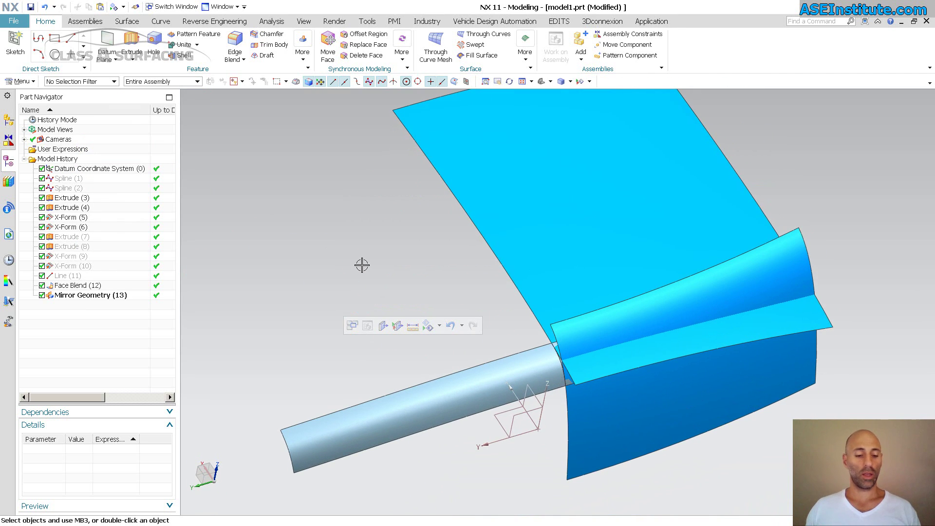
Hide the two base surfaces, leaving only the blend and its mirrored copy
{"action": "key", "text": "ctrl+b"}
{"action": "left_click", "coordinate": [555, 304]}
{"action": "left_click", "coordinate": [620, 407]}
{"action": "middle_click", "coordinate": [744, 432]}
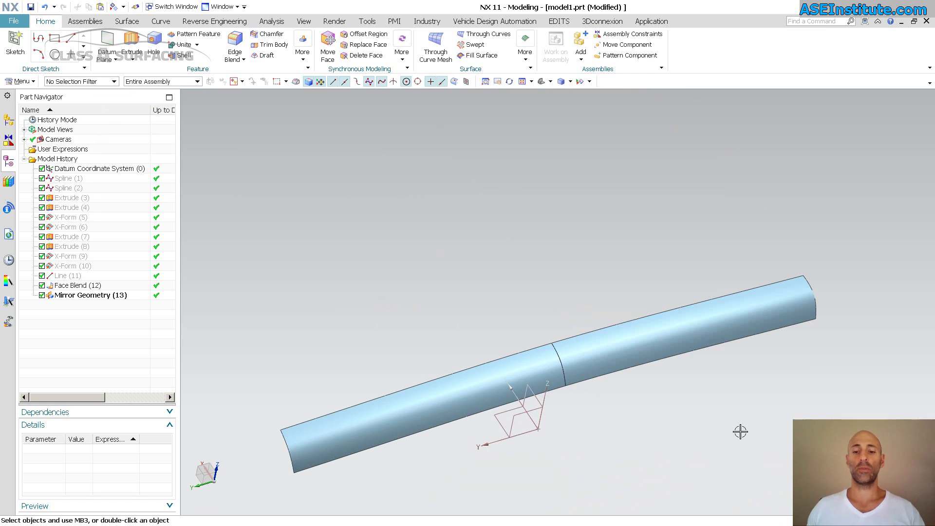
Apply a Line Images reflection analysis to the blend and its mirrored copy, and return to the shaded display
{"action": "left_click", "coordinate": [271, 24]}
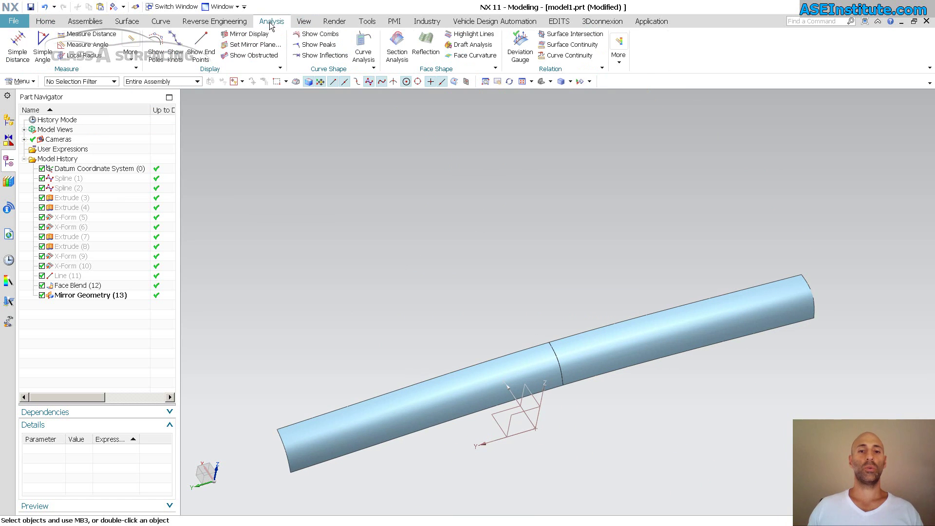
{"action": "left_click", "coordinate": [426, 43]}
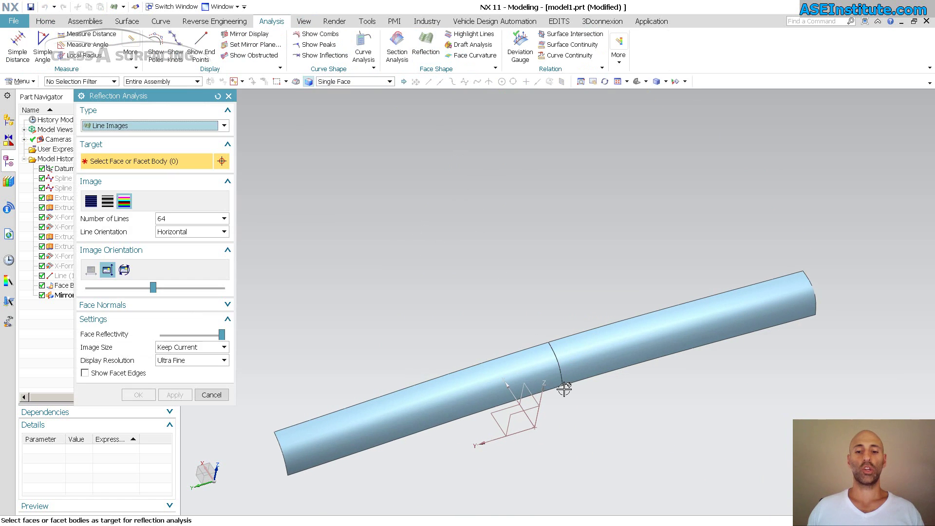
{"action": "left_click", "coordinate": [543, 366]}
{"action": "left_click", "coordinate": [577, 355]}
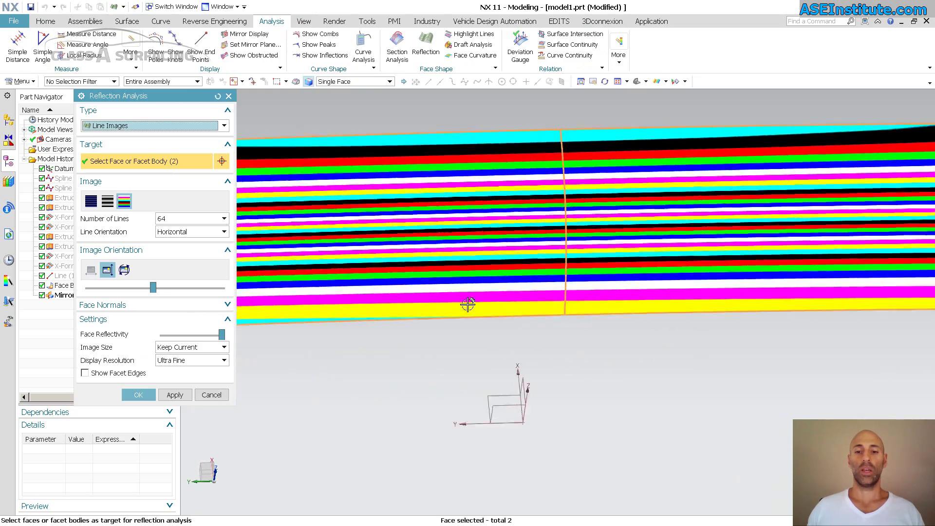
{"action": "key", "text": "Home"}
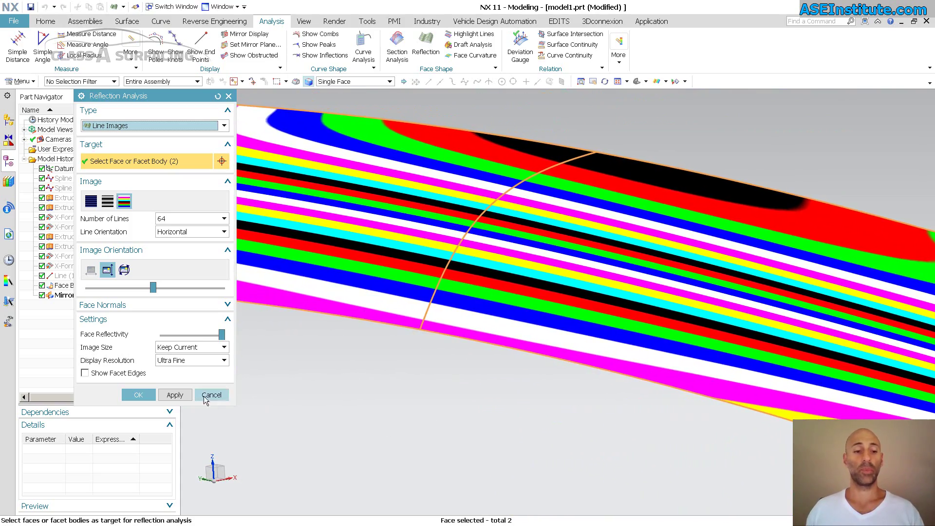
{"action": "left_click", "coordinate": [145, 394]}
{"action": "right_click_drag", "start_coordinate": [402, 446], "coordinate": [403, 397]}
{"action": "scroll", "coordinate": [475, 154], "scroll_direction": "down", "scroll_amount": 3}
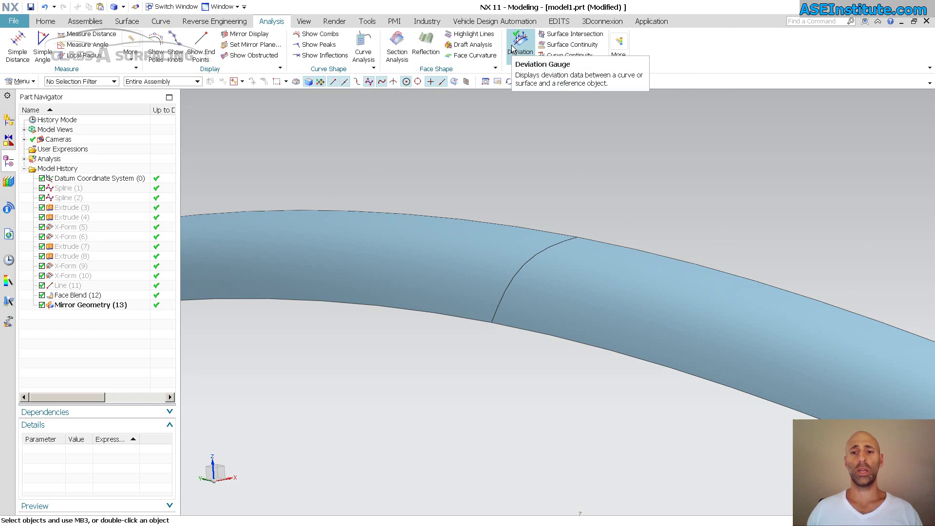
Set up an Edge to Face surface continuity check from the shared seam edge to the adjoining blend face, and examine the G3 needles
{"action": "left_click", "coordinate": [565, 45]}
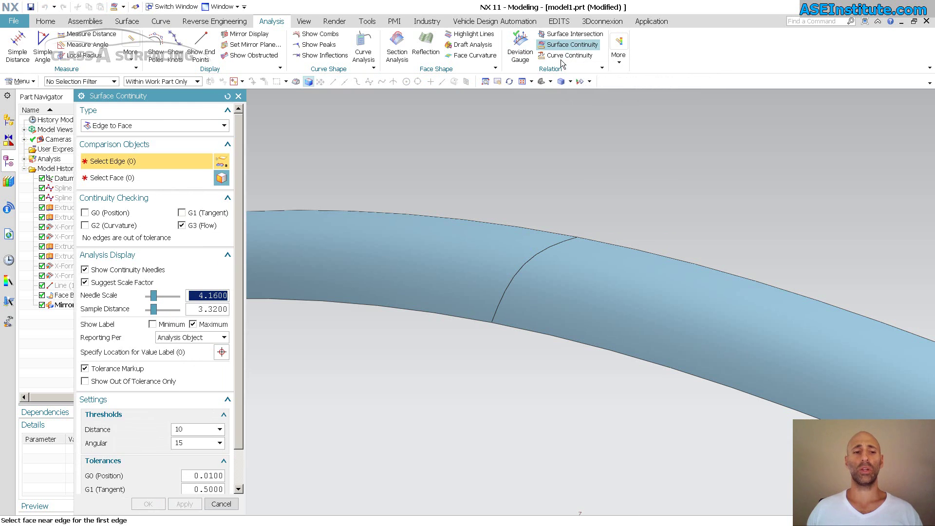
{"action": "left_click", "coordinate": [501, 246]}
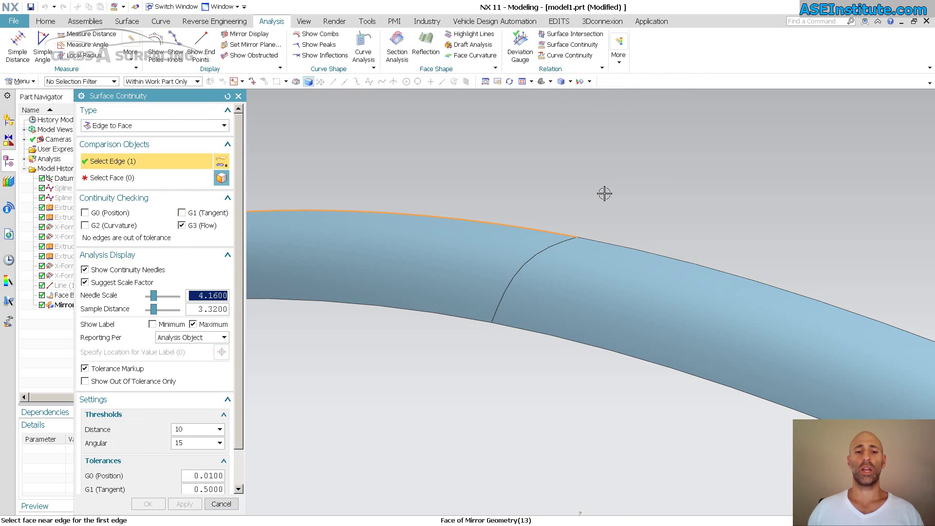
{"action": "left_click", "coordinate": [494, 226], "text": "shift"}
{"action": "left_click", "coordinate": [517, 261]}
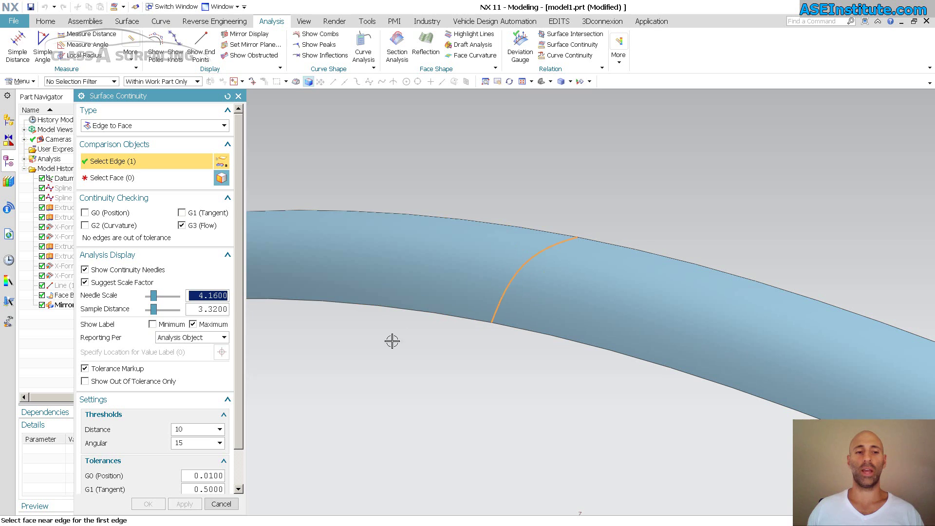
{"action": "middle_click", "coordinate": [393, 372]}
{"action": "left_click", "coordinate": [528, 286]}
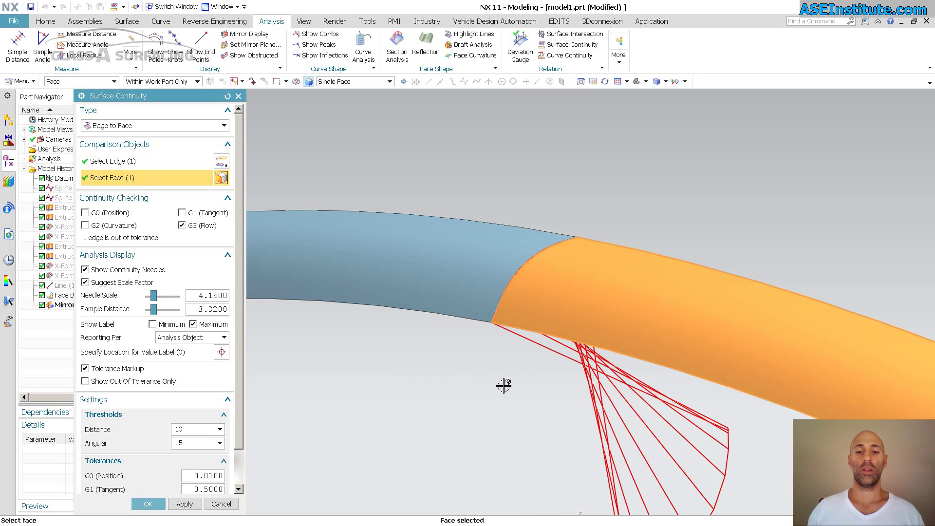
{"action": "middle_click_drag", "start_coordinate": [453, 402], "coordinate": [572, 324]}
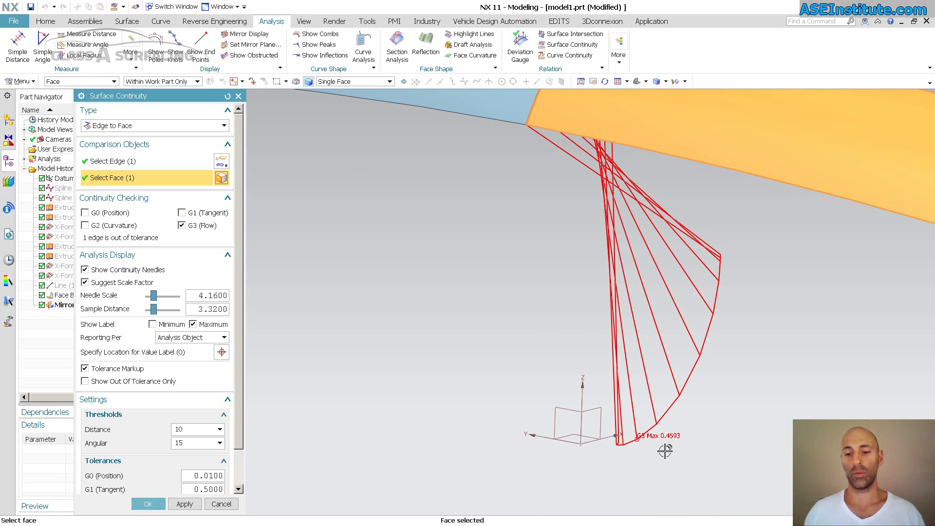
{"action": "scroll", "coordinate": [665, 451], "scroll_direction": "up", "scroll_amount": 3}
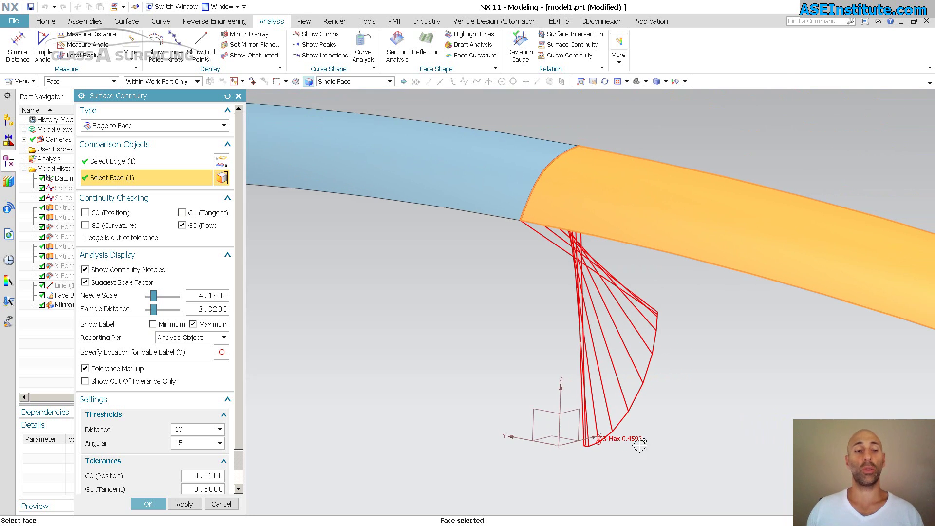
Switch the continuity check from G3 (Flow) to G1 (Tangent) and show only out-of-tolerance results
{"action": "left_click", "coordinate": [186, 214]}
{"action": "left_click", "coordinate": [182, 227]}
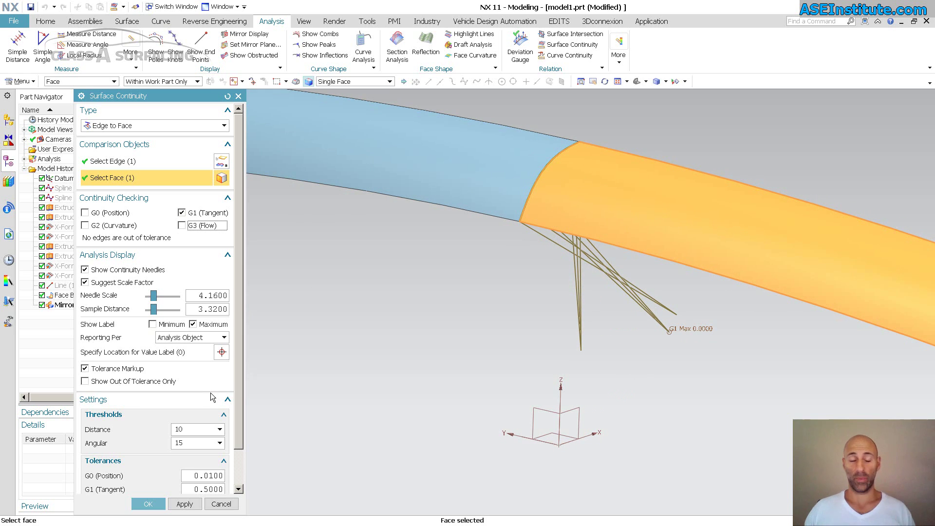
{"action": "left_click", "coordinate": [117, 385]}
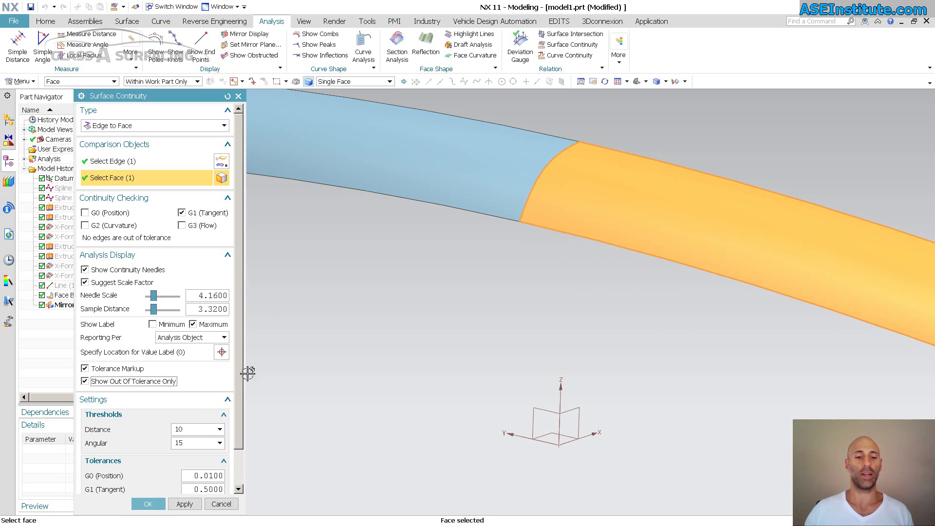
Set the G1 (Tangent) tolerance of the surface continuity check to 0.2
{"action": "left_click_drag", "start_coordinate": [239, 390], "coordinate": [239, 431]}
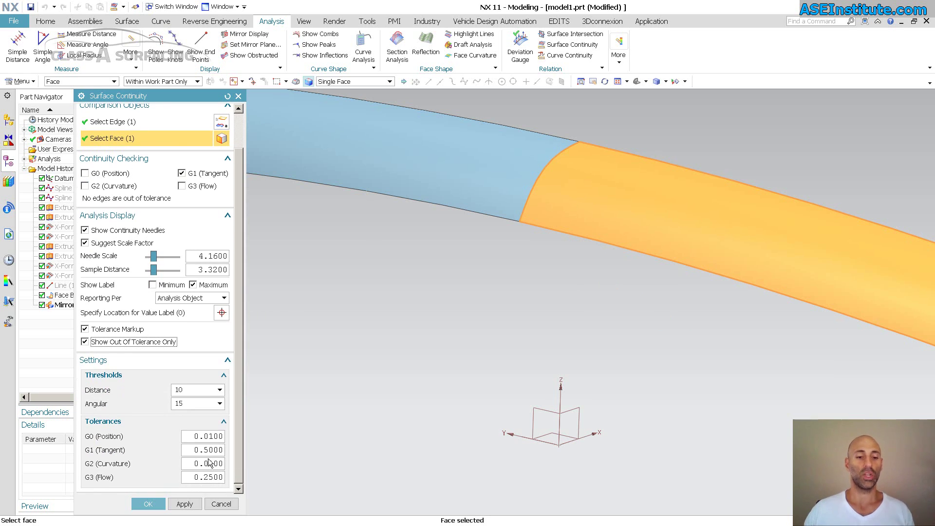
{"action": "left_click_drag", "start_coordinate": [204, 450], "coordinate": [210, 450]}
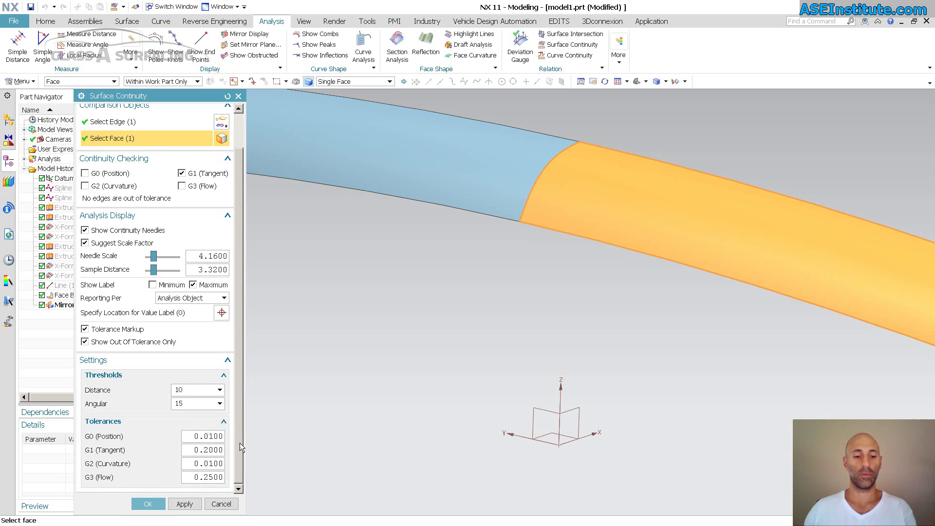
{"action": "double_click", "coordinate": [212, 449]}
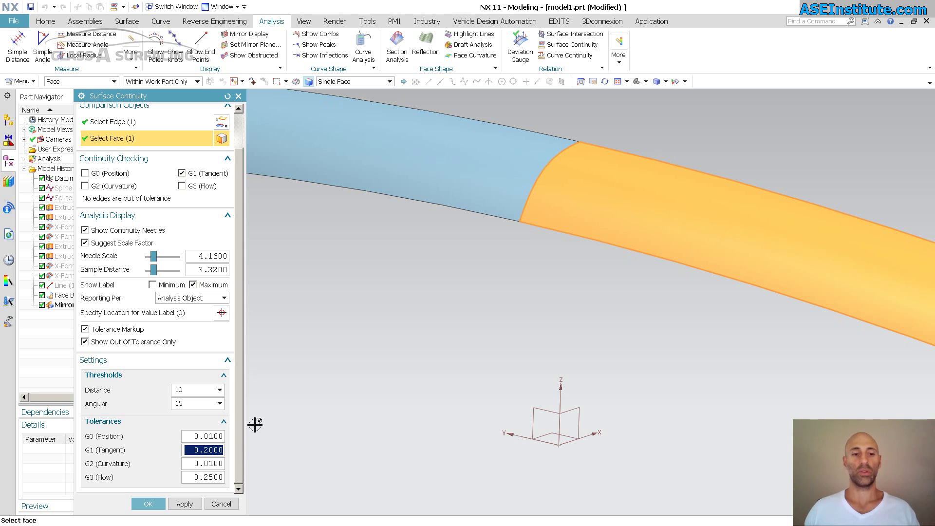
Add the G0 (Position), G2 (Curvature) and G3 (Flow) checks alongside G1 in the continuity analysis
{"action": "left_click", "coordinate": [91, 173]}
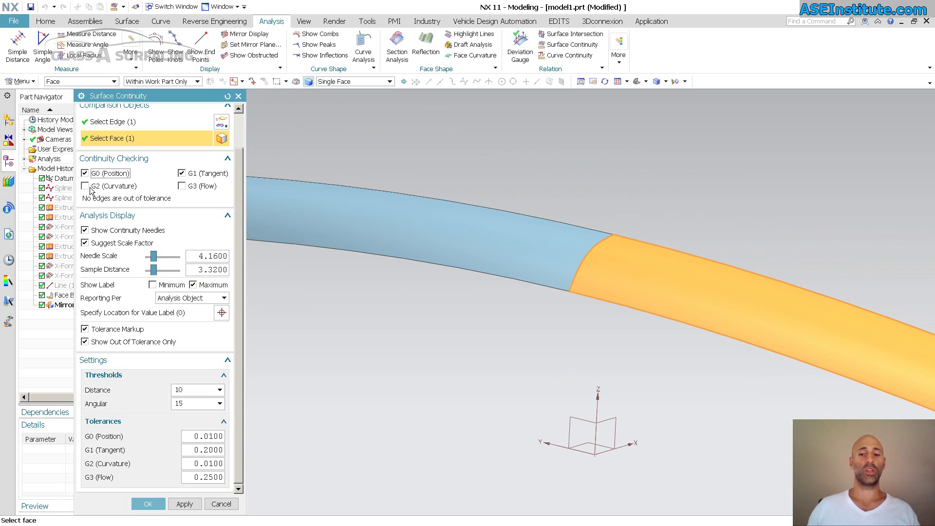
{"action": "left_click", "coordinate": [92, 187]}
{"action": "left_click", "coordinate": [185, 187]}
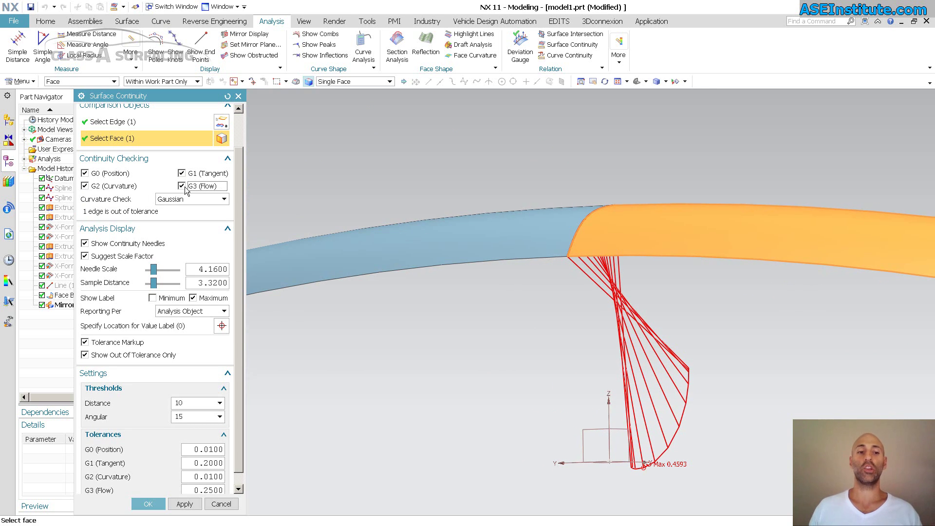
Compare the G2 needles with the curvature check set to Sectional, Mean and Absolute, and close the continuity analysis
{"action": "left_click", "coordinate": [189, 203]}
{"action": "left_click", "coordinate": [184, 210]}
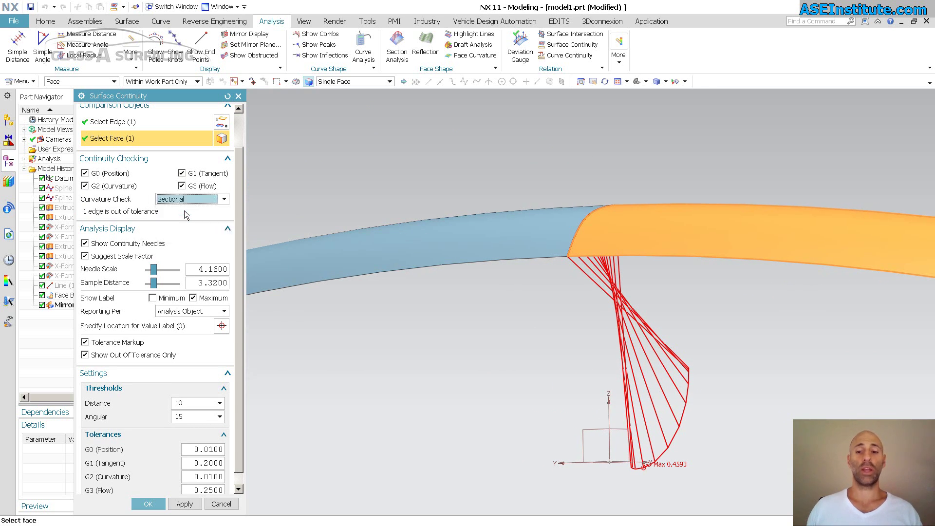
{"action": "left_click", "coordinate": [191, 203]}
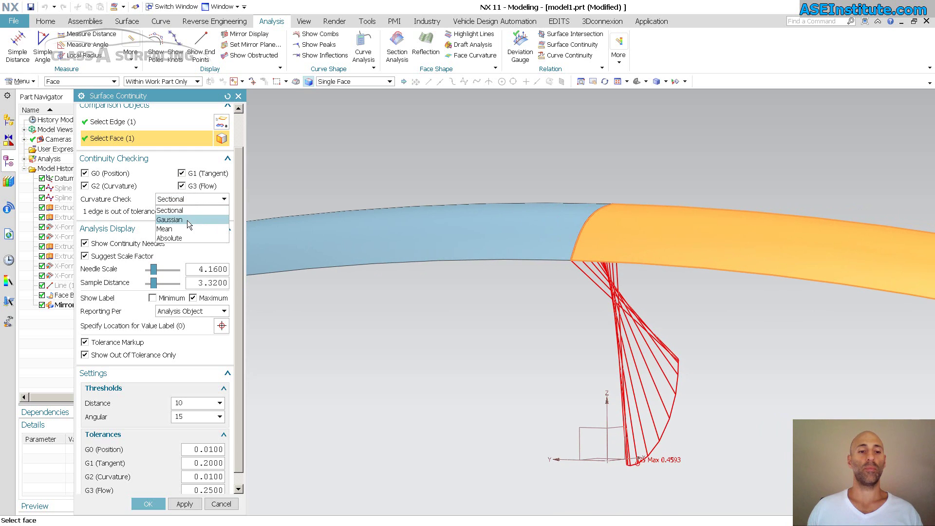
{"action": "left_click", "coordinate": [181, 227]}
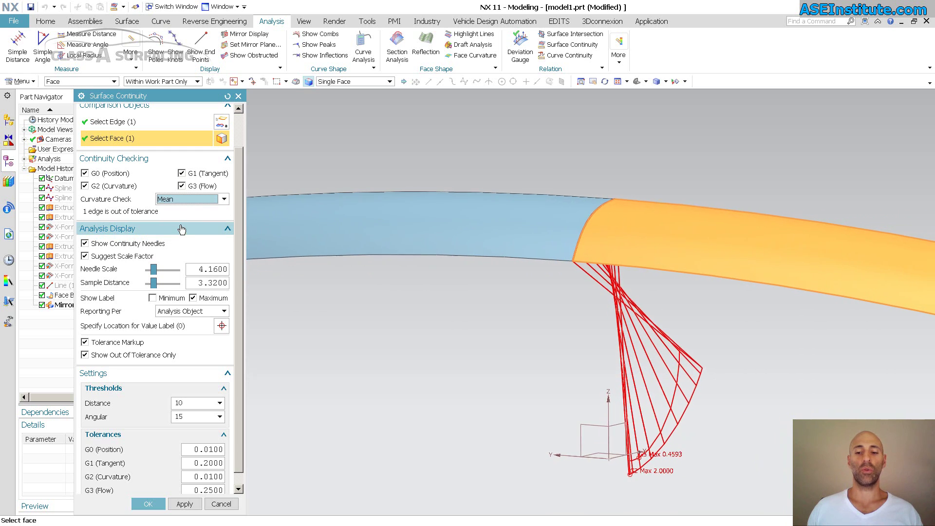
{"action": "left_click", "coordinate": [192, 199]}
{"action": "left_click", "coordinate": [177, 237]}
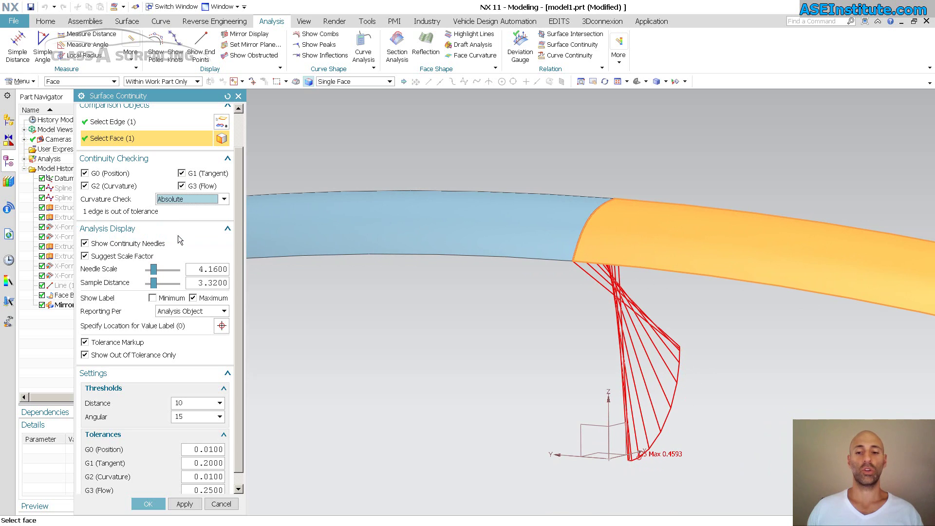
{"action": "left_click", "coordinate": [192, 198]}
{"action": "left_click", "coordinate": [184, 229]}
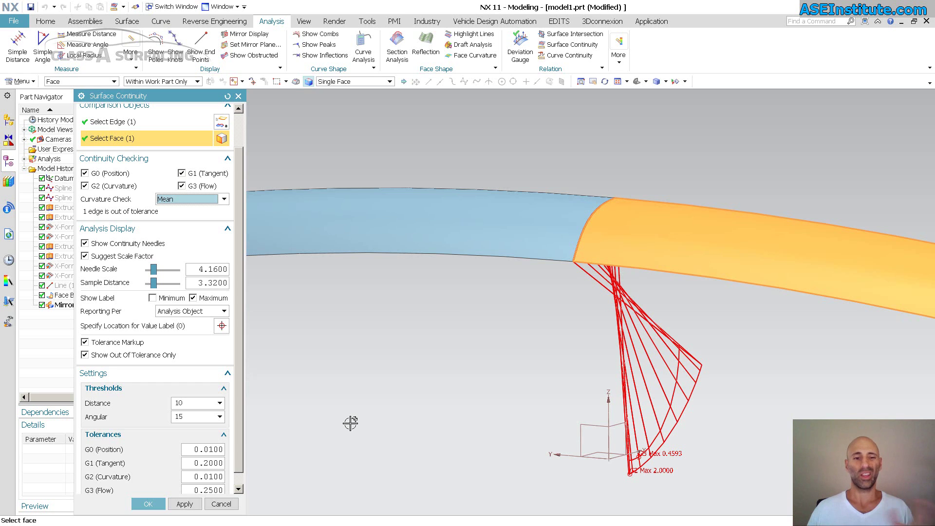
{"action": "key", "text": "Escape"}
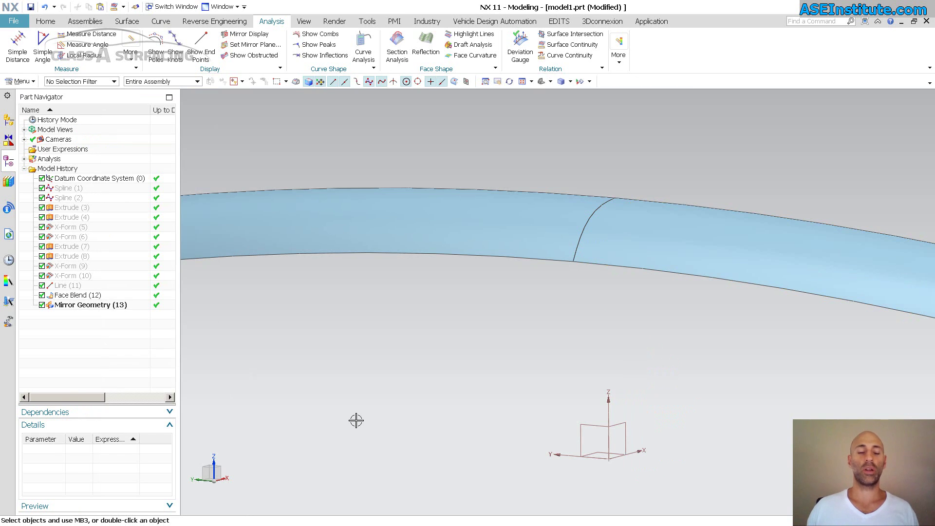
Change the face blend's cross-section shape to Circular, with a blend width of 40 mm
{"action": "double_click", "coordinate": [92, 295]}
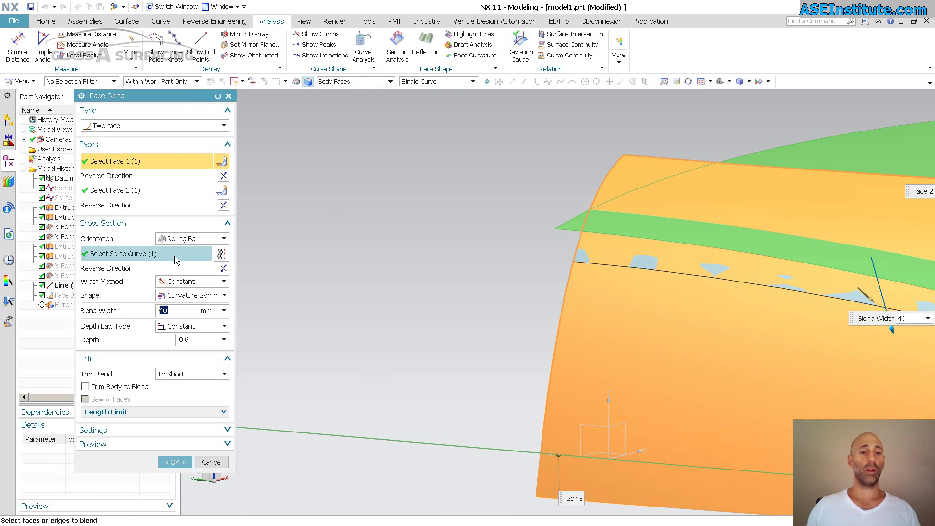
{"action": "left_click", "coordinate": [193, 296]}
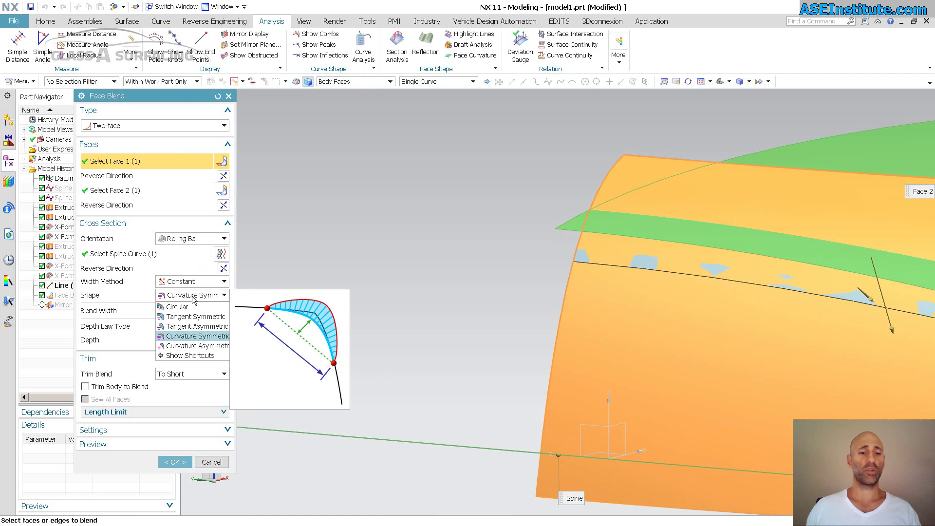
{"action": "left_click", "coordinate": [191, 307]}
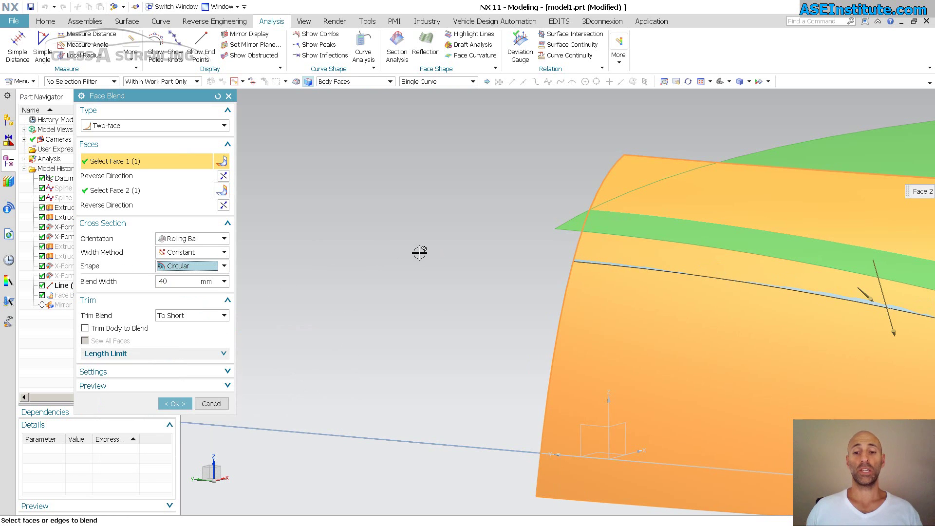
{"action": "middle_click_drag", "start_coordinate": [419, 253], "coordinate": [506, 413]}
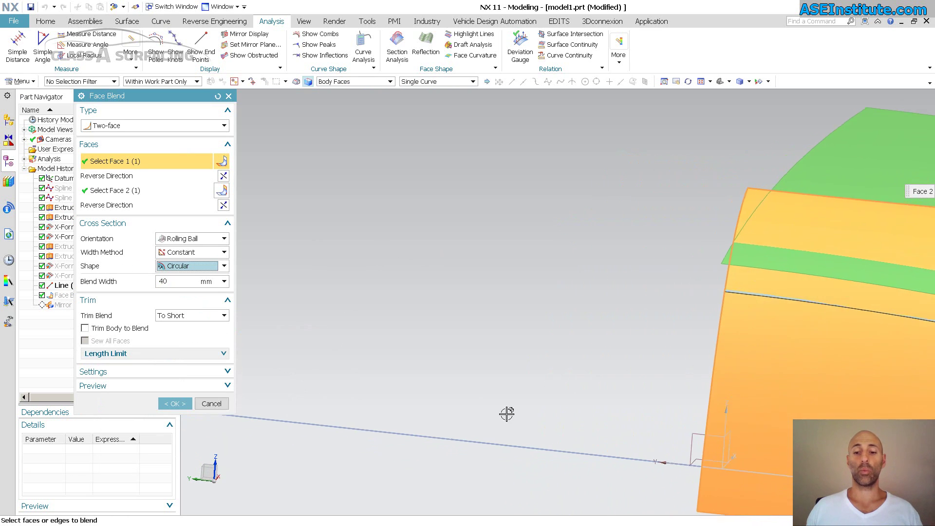
{"action": "left_click", "coordinate": [172, 404]}
{"action": "middle_click_drag", "start_coordinate": [323, 315], "coordinate": [445, 393]}
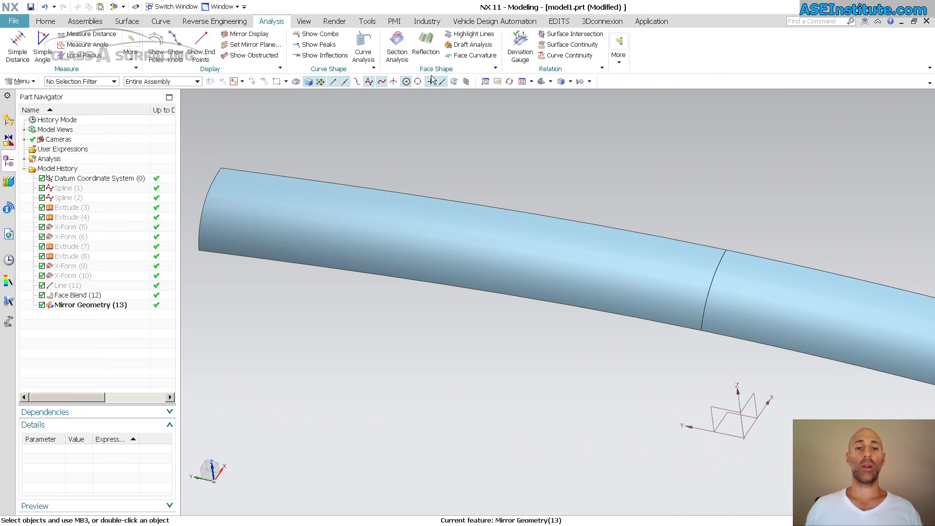
Set up an Edge to Face surface continuity check across the seam between the circular blend and its mirrored copy
{"action": "right_click_drag", "start_coordinate": [393, 121], "coordinate": [411, 139]}
{"action": "mouse_move", "coordinate": [619, 234]}
{"action": "middle_mouse_down"}
{"action": "mouse_move", "coordinate": [577, 213]}
{"action": "mouse_move", "coordinate": [787, 192]}
{"action": "mouse_move", "coordinate": [827, 219]}
{"action": "mouse_move", "coordinate": [390, 326]}
{"action": "mouse_move", "coordinate": [664, 95]}
{"action": "middle_mouse_up"}
{"action": "left_click", "coordinate": [570, 44]}
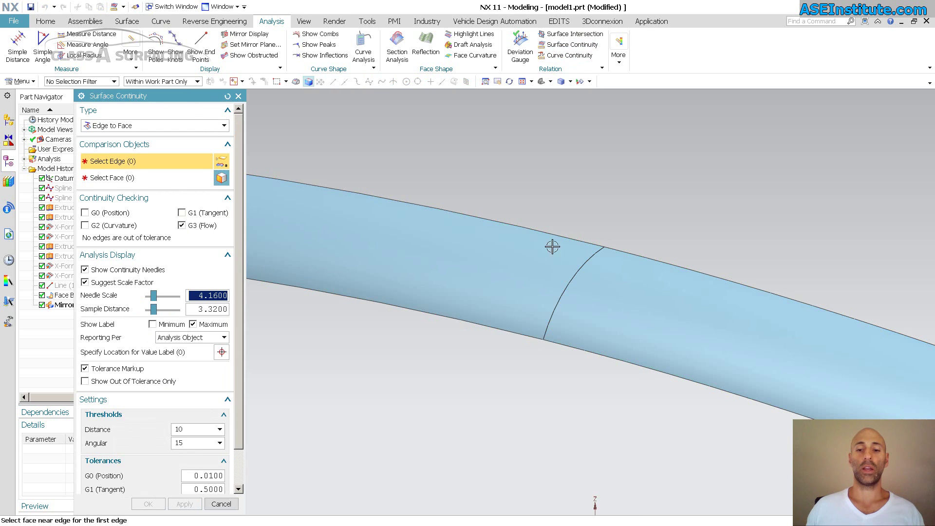
{"action": "left_click", "coordinate": [560, 281]}
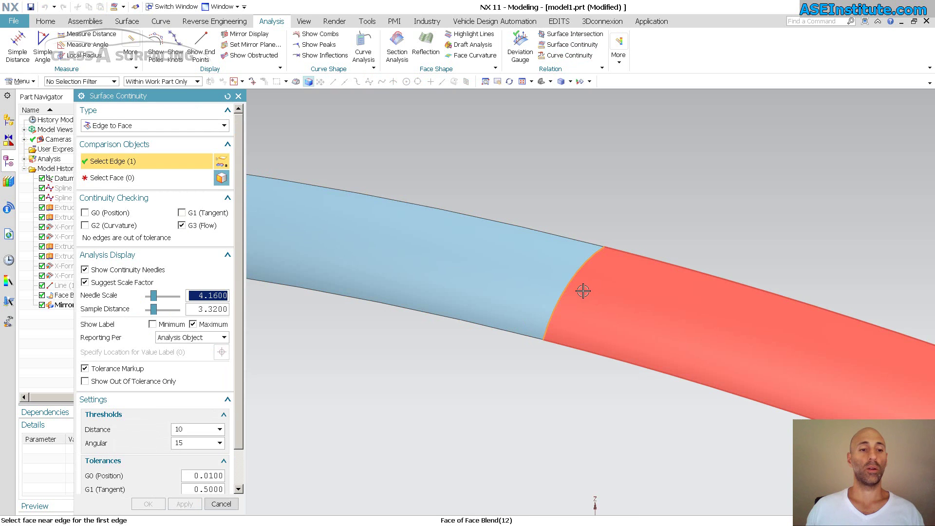
{"action": "middle_click", "coordinate": [583, 290]}
{"action": "left_click", "coordinate": [583, 290]}
{"action": "middle_click_drag", "start_coordinate": [440, 386], "coordinate": [347, 373]}
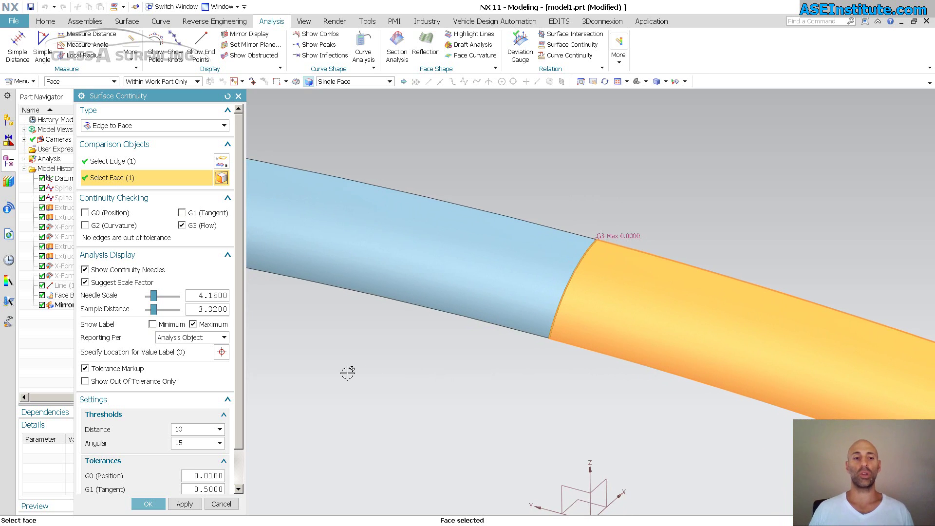
Add the G0, G1 and G2 checks alongside G3 (Flow) and show only out-of-tolerance results
{"action": "left_click", "coordinate": [188, 213]}
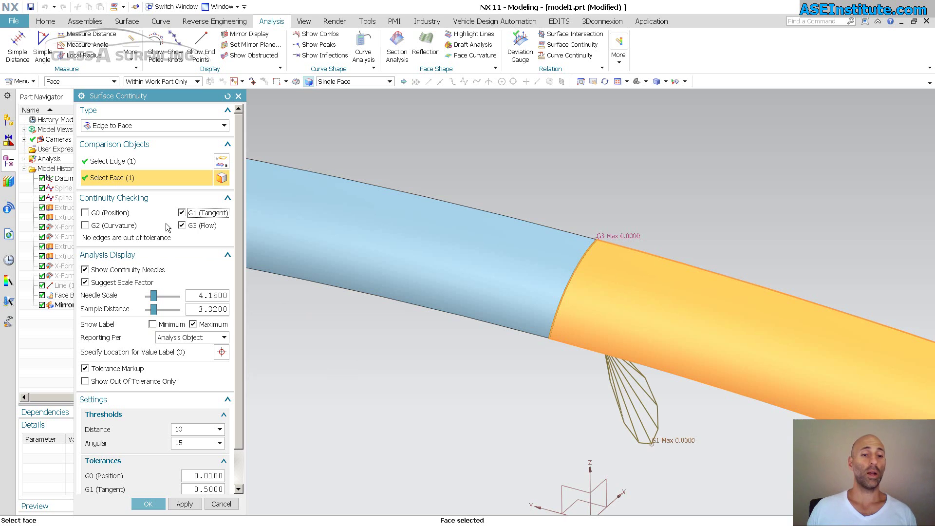
{"action": "left_click", "coordinate": [104, 382]}
{"action": "left_click", "coordinate": [111, 226]}
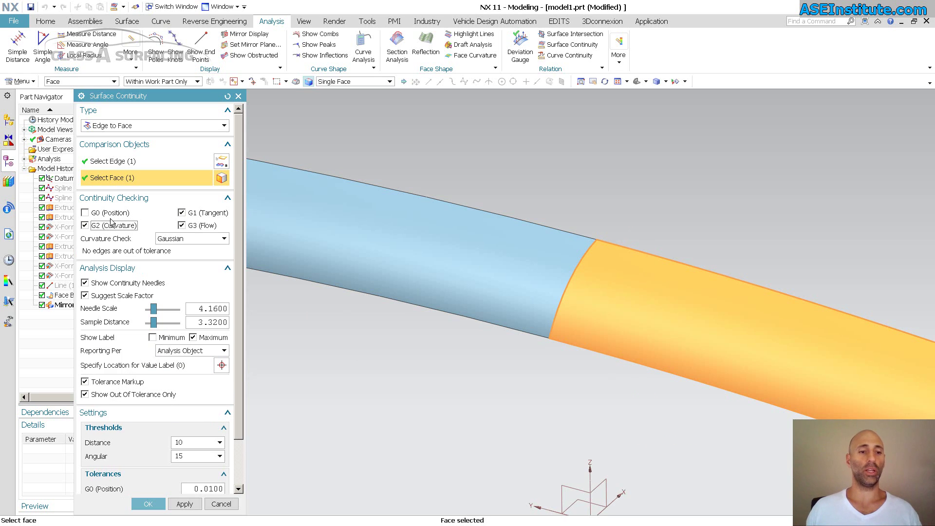
{"action": "left_click", "coordinate": [113, 214]}
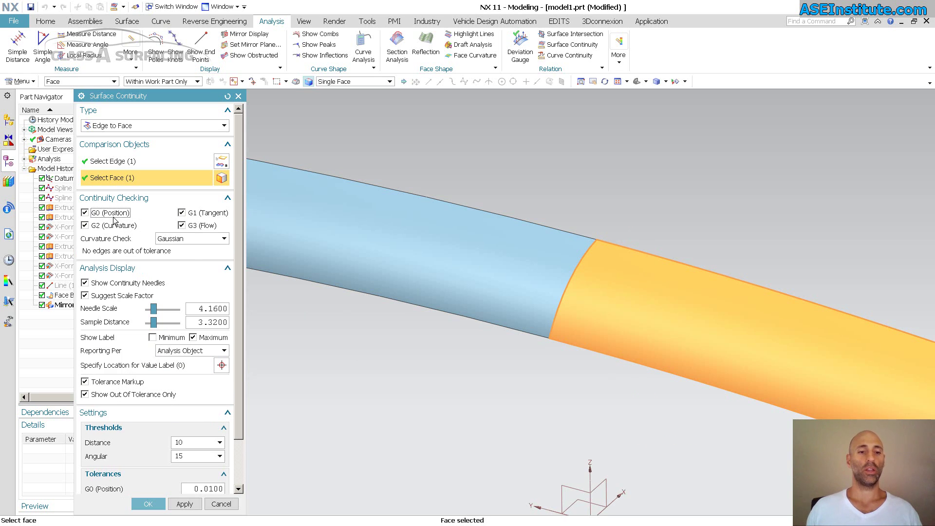
Compare the circular blend's curvature continuity using the Sectional, Mean and Absolute checks, and finish the analysis
{"action": "left_click", "coordinate": [200, 240]}
{"action": "left_click", "coordinate": [183, 252]}
{"action": "left_click", "coordinate": [186, 239]}
{"action": "left_click", "coordinate": [179, 250]}
{"action": "left_click", "coordinate": [183, 239]}
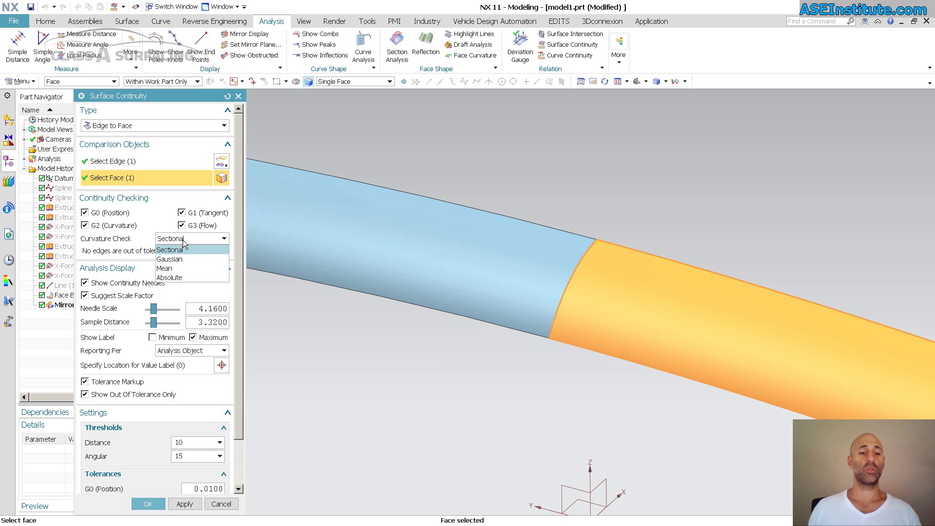
{"action": "left_click", "coordinate": [181, 271]}
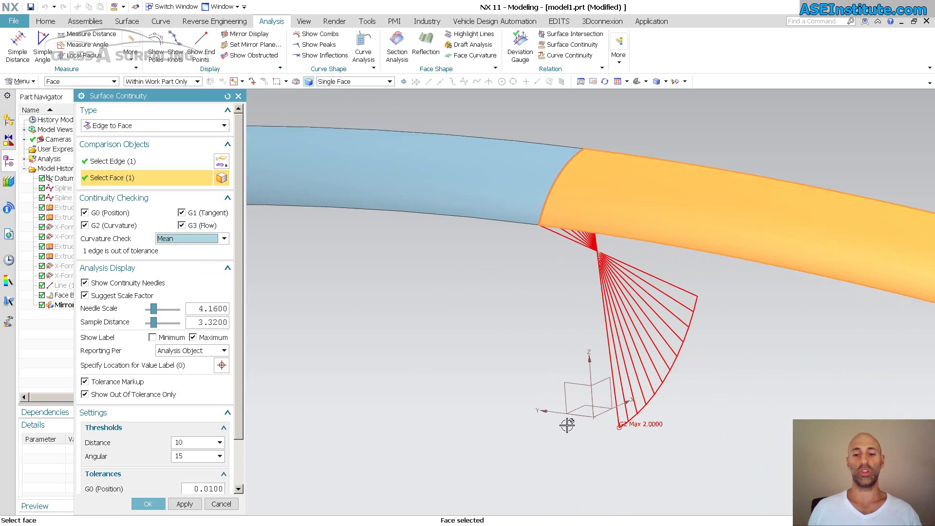
{"action": "middle_click_drag", "start_coordinate": [567, 425], "coordinate": [565, 423]}
{"action": "left_click", "coordinate": [205, 237]}
{"action": "left_click", "coordinate": [187, 277]}
{"action": "middle_click_drag", "start_coordinate": [399, 385], "coordinate": [398, 384]}
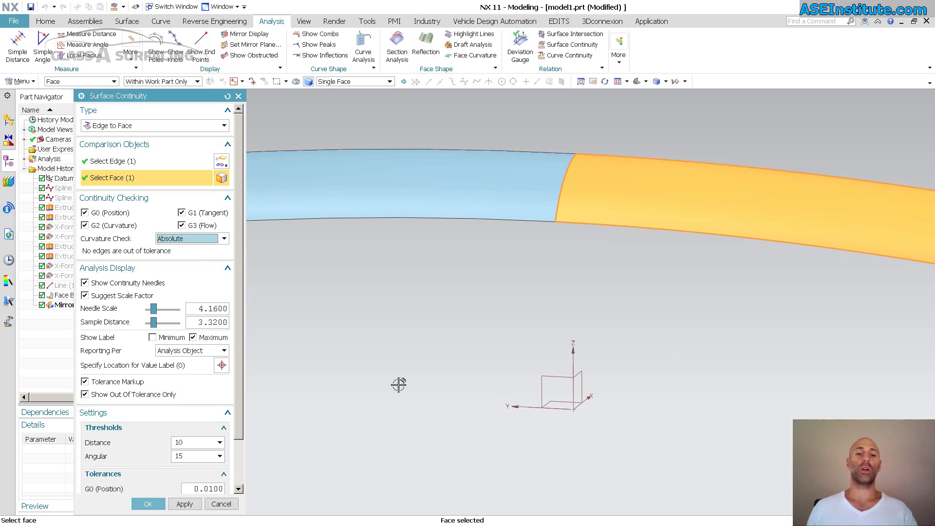
{"action": "middle_click", "coordinate": [398, 385]}
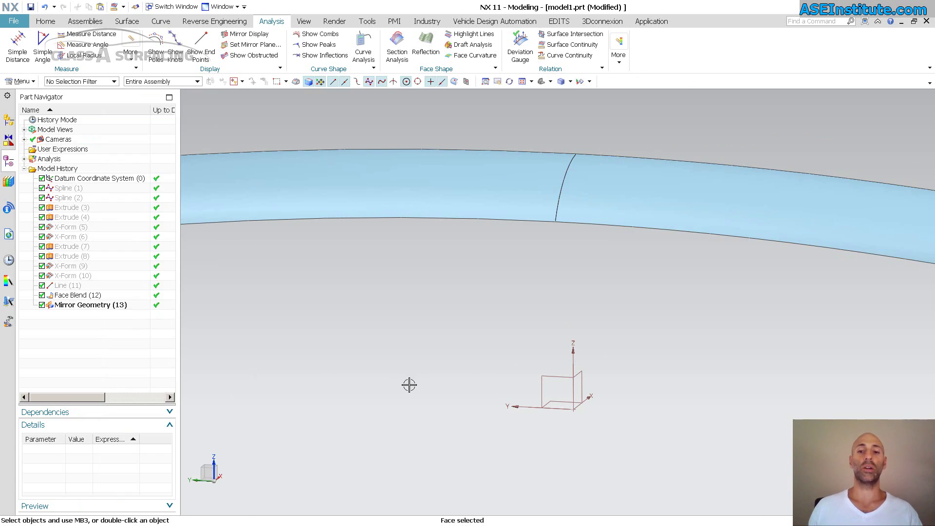
Show the surface poles on both the circular face blend and its mirrored copy
{"action": "left_click", "coordinate": [78, 306]}
{"action": "left_click", "coordinate": [80, 297], "text": "ctrl"}
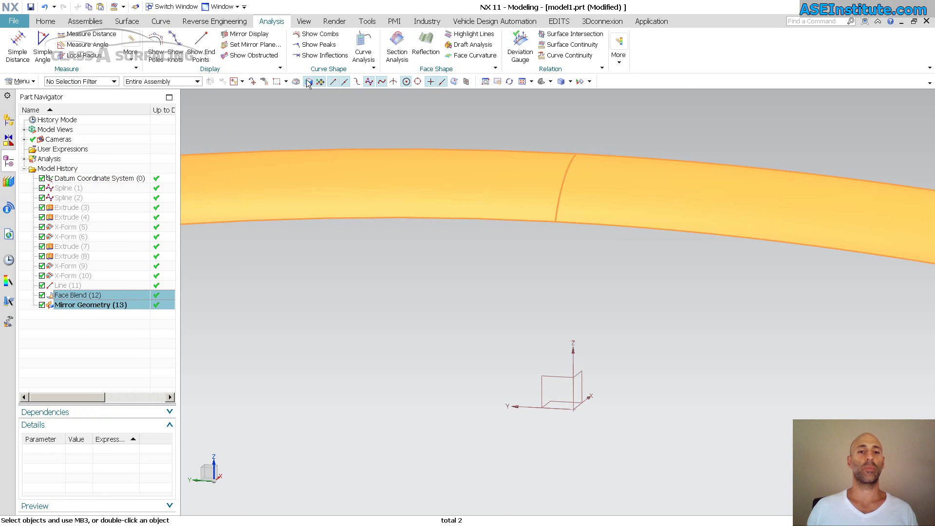
{"action": "left_click", "coordinate": [156, 49]}
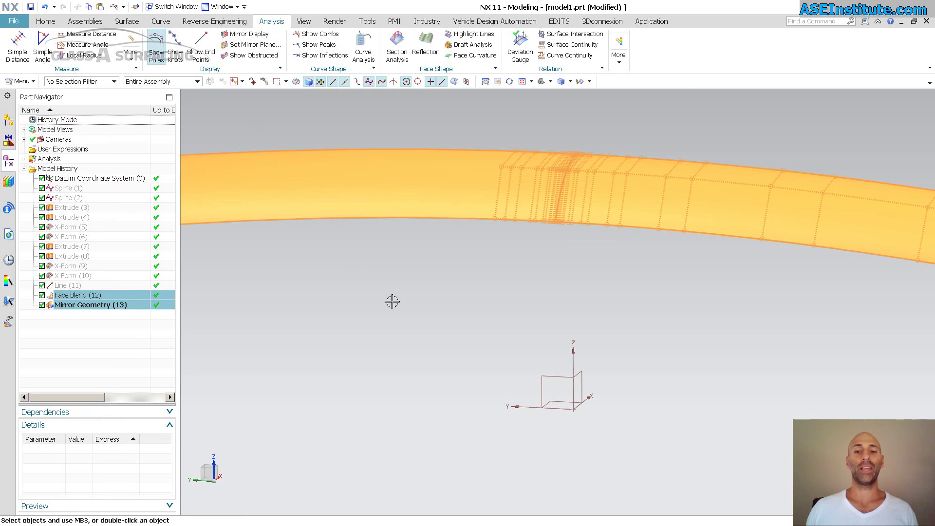
{"action": "left_click", "coordinate": [379, 187]}
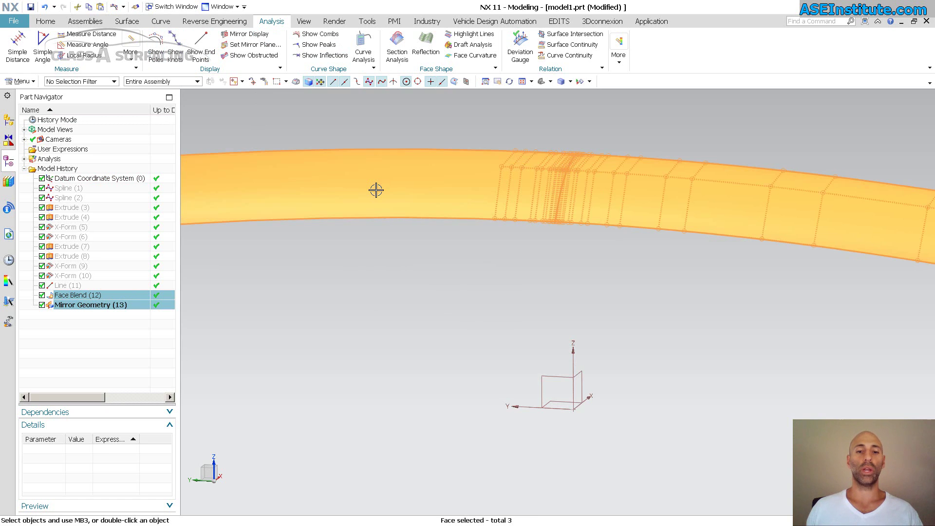
{"action": "left_click", "coordinate": [370, 190]}
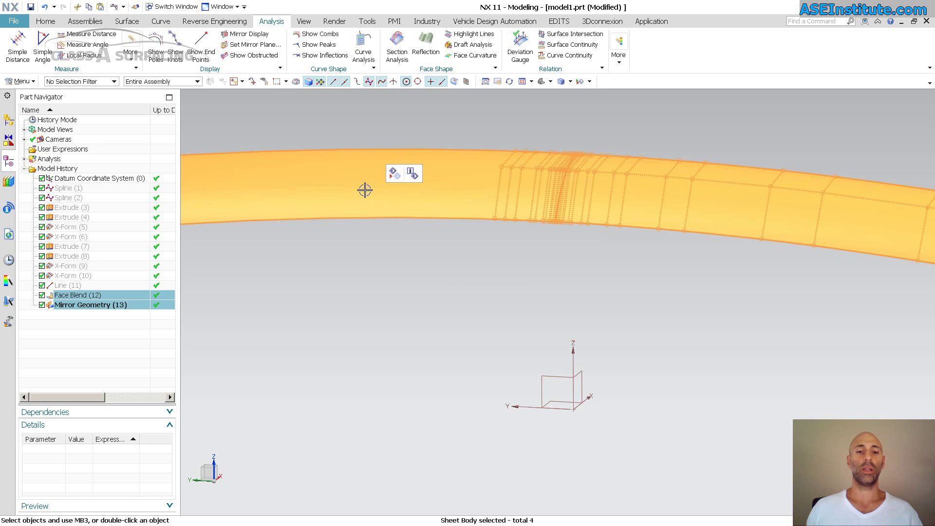
{"action": "left_click", "coordinate": [156, 47]}
{"action": "key", "text": "Escape"}
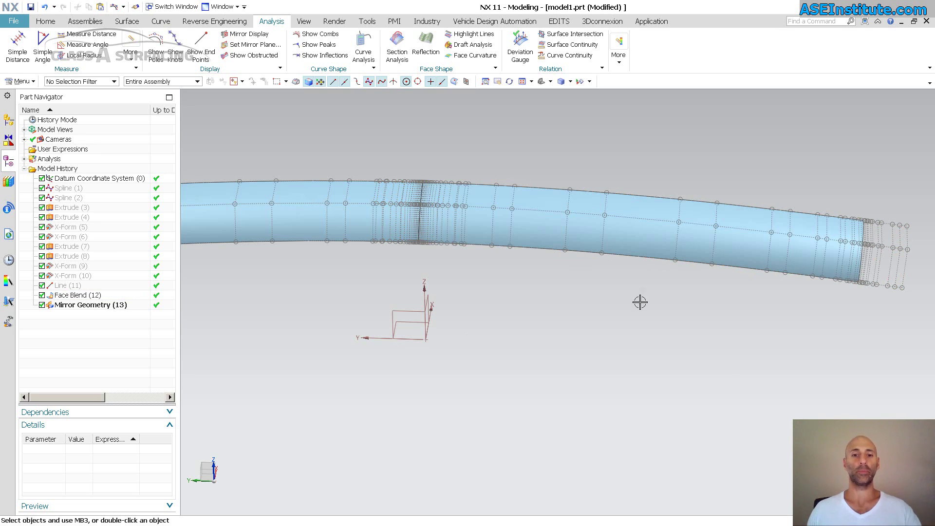
Undo the pole display and the circular shape edit, and show the poles of the curvature-symmetric face blend
{"action": "key", "text": "ctrl+z"}
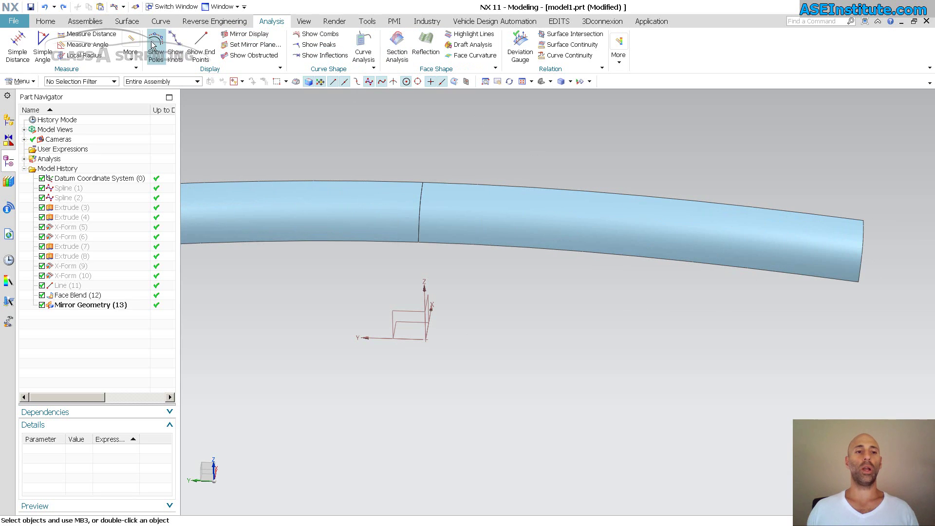
{"action": "left_click", "coordinate": [471, 211]}
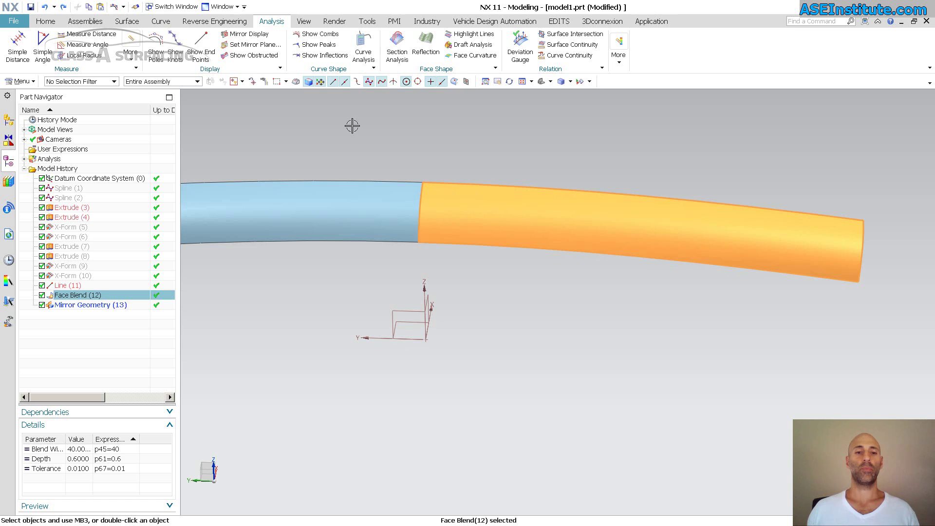
{"action": "left_click", "coordinate": [167, 45]}
{"action": "key", "text": "Escape"}
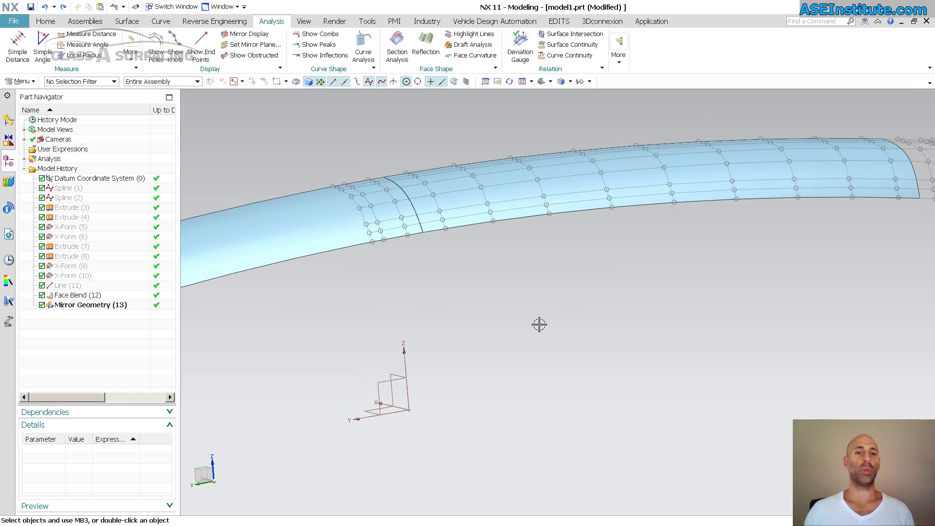
Show the knot lines on the face blend and examine its pole and knot layout from several angles
{"action": "left_click", "coordinate": [438, 208]}
{"action": "key", "text": "Escape"}
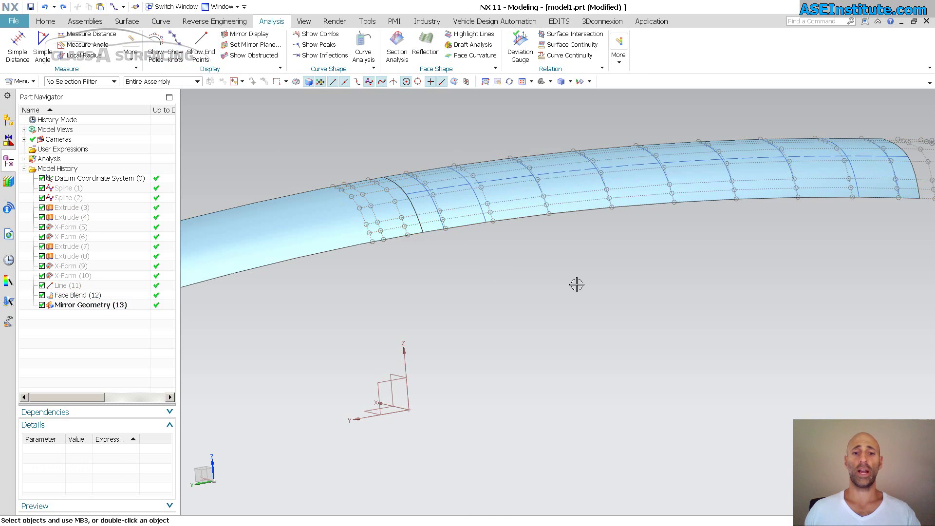
{"action": "middle_click_drag", "start_coordinate": [567, 291], "coordinate": [414, 287]}
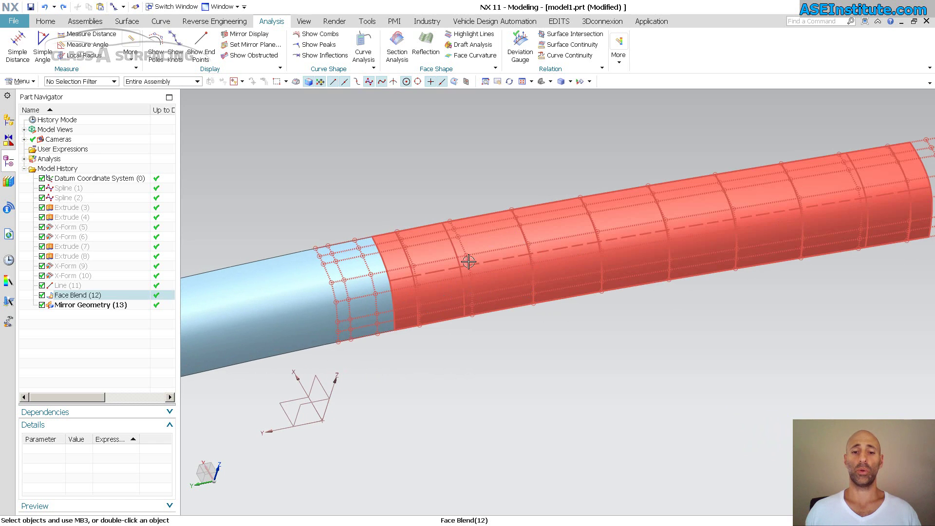
{"action": "middle_click_drag", "start_coordinate": [444, 255], "coordinate": [607, 367]}
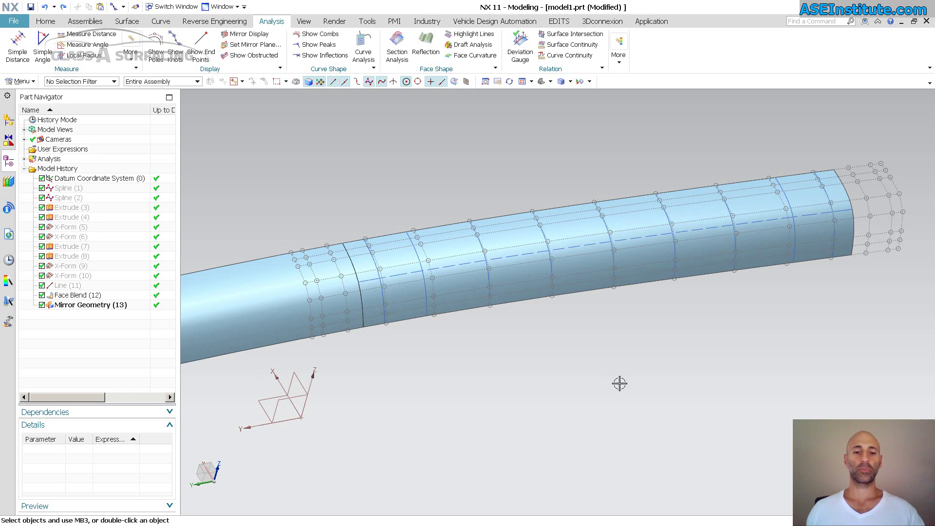
Hide the face blend and its mirrored copy
{"action": "left_click", "coordinate": [620, 382]}
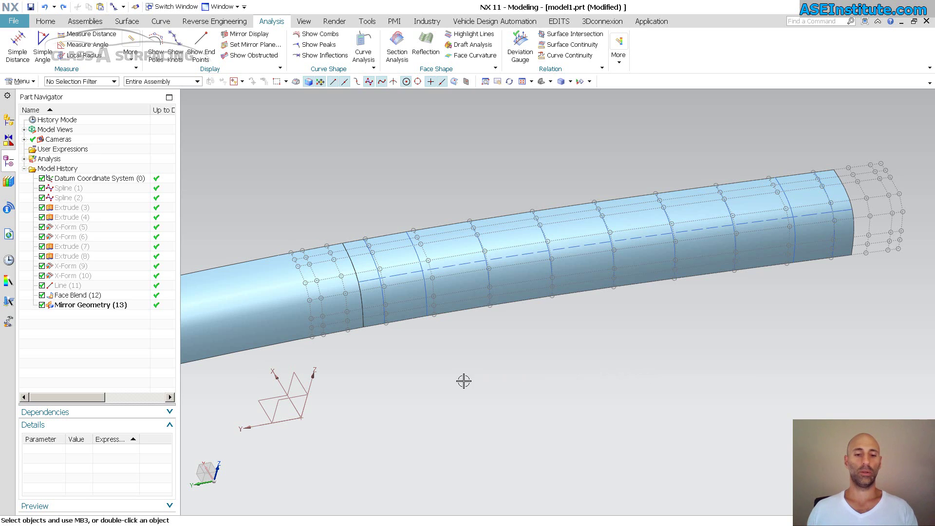
{"action": "key", "text": "ctrl+b"}
{"action": "left_click", "coordinate": [403, 302]}
{"action": "left_click", "coordinate": [293, 298]}
{"action": "middle_click", "coordinate": [330, 213]}
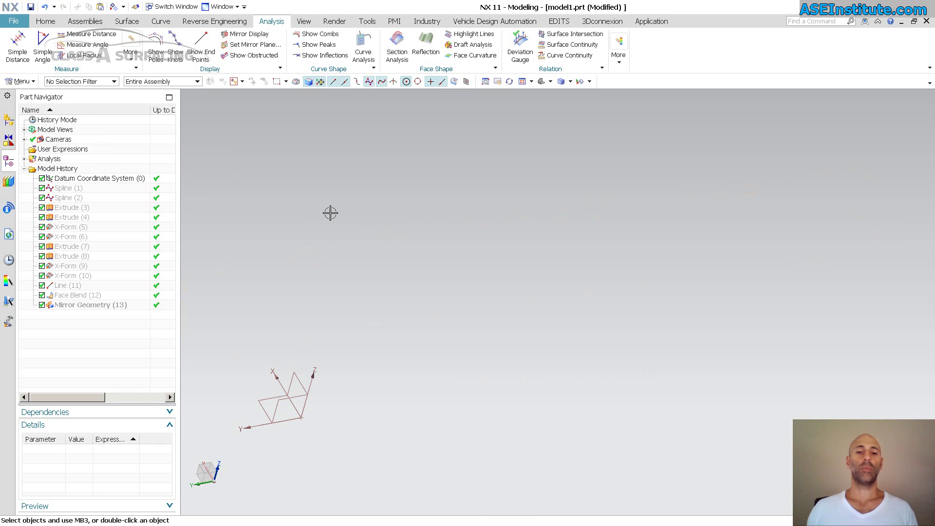
Unhide the two green extruded base surfaces that carry the X-Form edits
{"action": "key", "text": "ctrl+shift+k"}
{"action": "left_click", "coordinate": [271, 287]}
{"action": "left_click", "coordinate": [267, 317]}
{"action": "middle_click", "coordinate": [487, 426]}
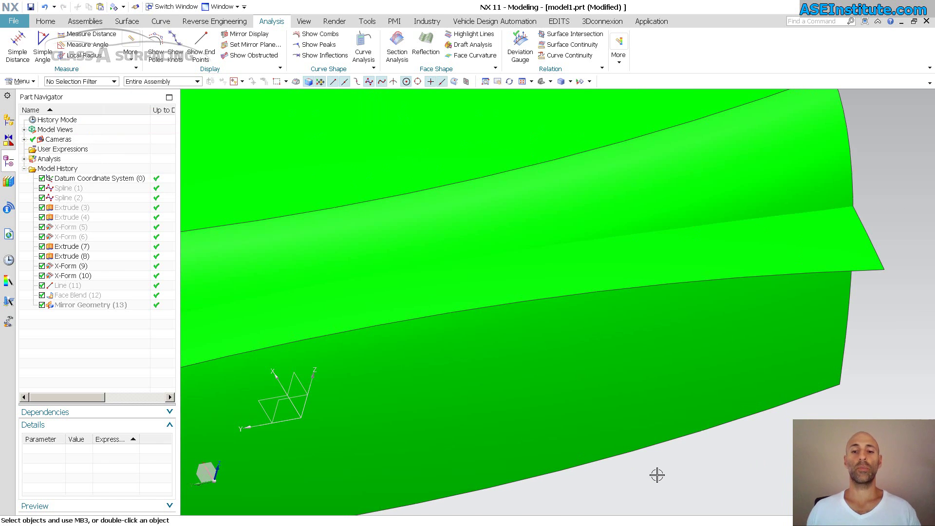
Unhide the two shorter blue base surfaces, Extrude (3) and Extrude (4), beside the full-width green ones
{"action": "scroll", "coordinate": [638, 415], "scroll_direction": "down", "scroll_amount": 2}
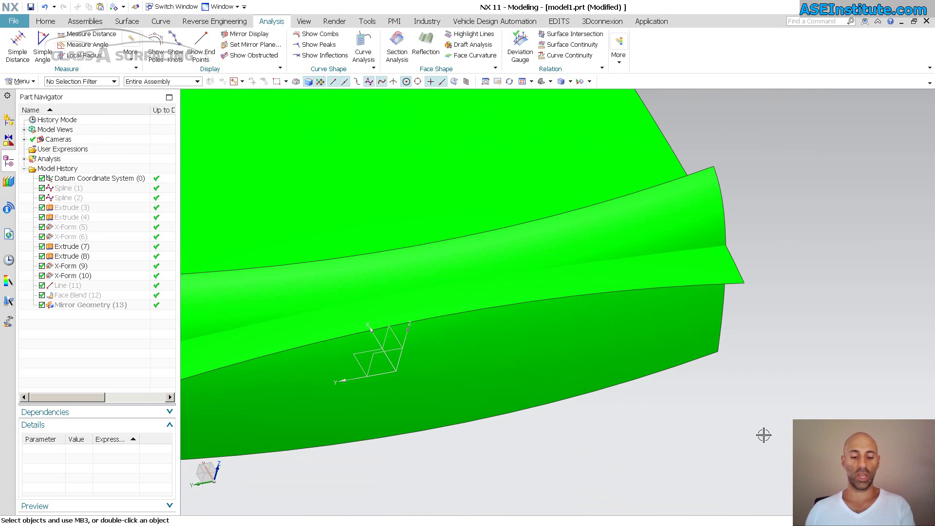
{"action": "key", "text": "ctrl+shift+k"}
{"action": "left_click", "coordinate": [463, 146]}
{"action": "middle_click", "coordinate": [680, 446]}
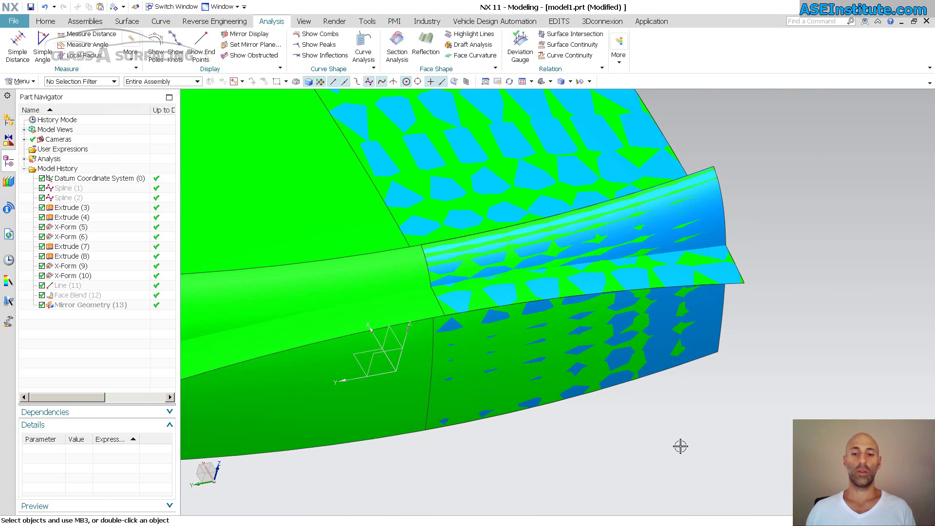
{"action": "scroll", "coordinate": [494, 221], "scroll_direction": "down", "scroll_amount": 2}
{"action": "middle_click_drag", "start_coordinate": [494, 221], "coordinate": [663, 277]}
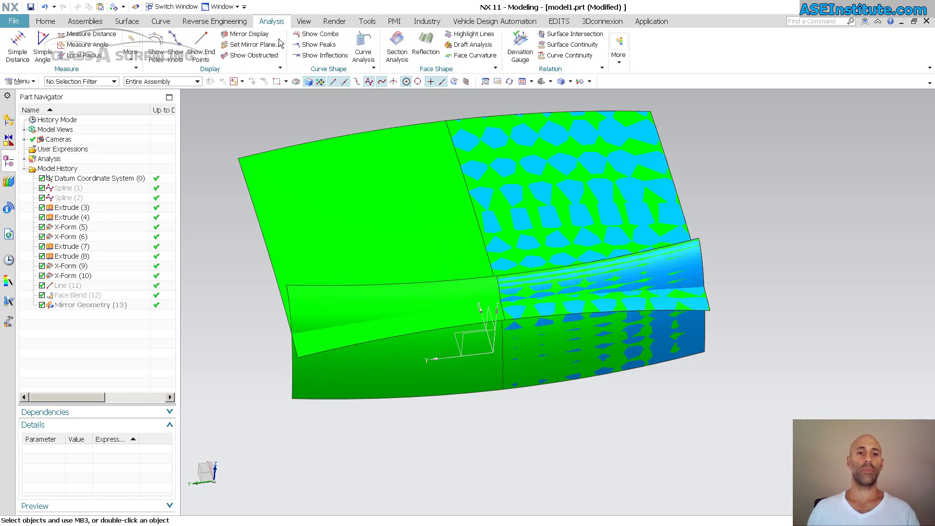
Show the poles and knot lines of the full-width green upper surface to examine its layout, and turn both displays off
{"action": "left_click", "coordinate": [363, 196]}
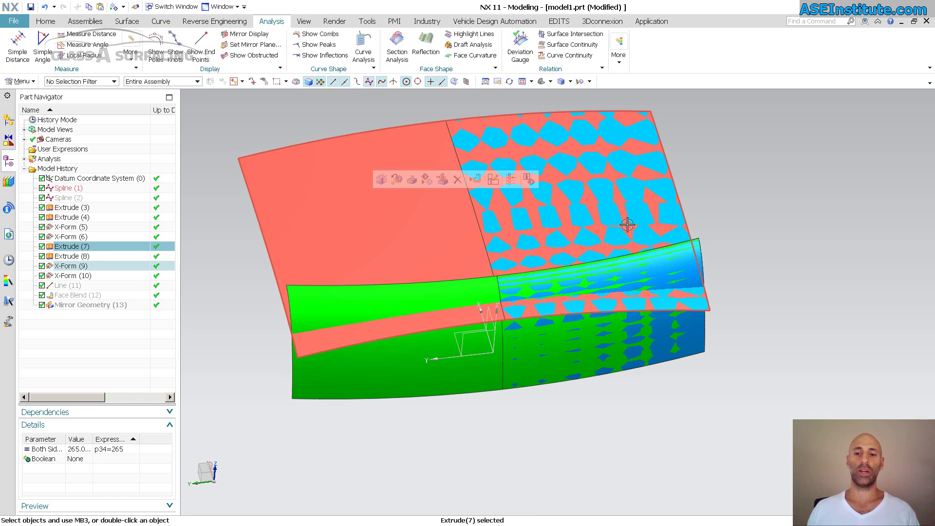
{"action": "left_click", "coordinate": [627, 225]}
{"action": "key", "text": "Escape"}
{"action": "left_click", "coordinate": [392, 203]}
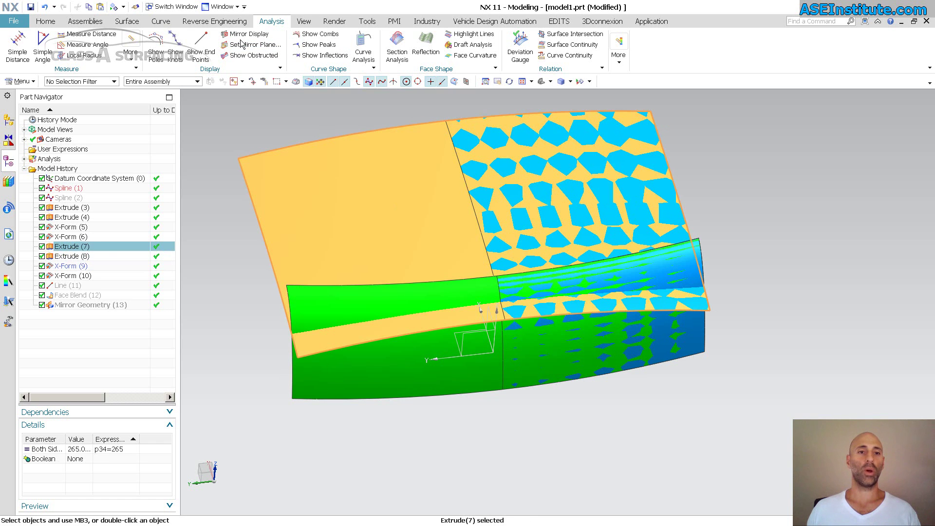
{"action": "left_click", "coordinate": [158, 40]}
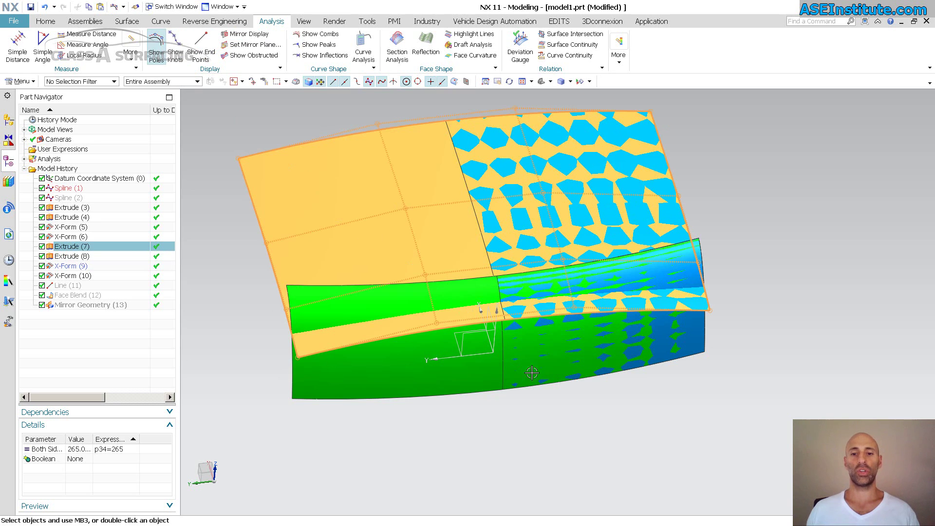
{"action": "left_click", "coordinate": [174, 44]}
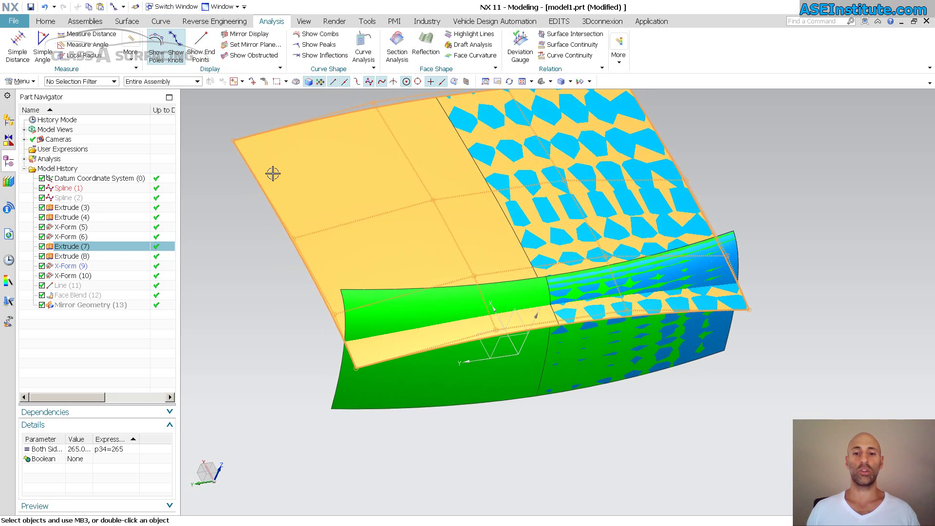
{"action": "left_click", "coordinate": [175, 44]}
{"action": "left_click", "coordinate": [156, 44]}
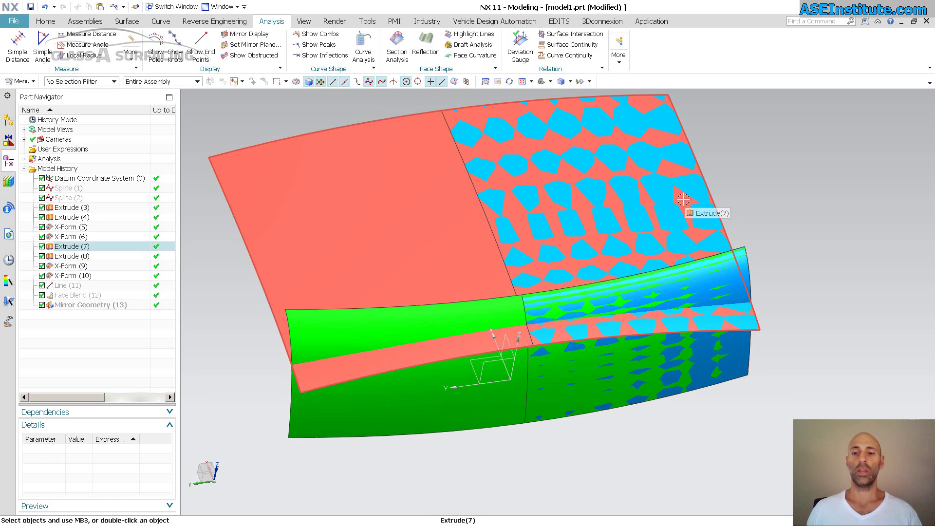
Show the poles of both upper surfaces, the full-width green one and the shorter blue one, and compare their layouts
{"action": "left_click", "coordinate": [549, 190]}
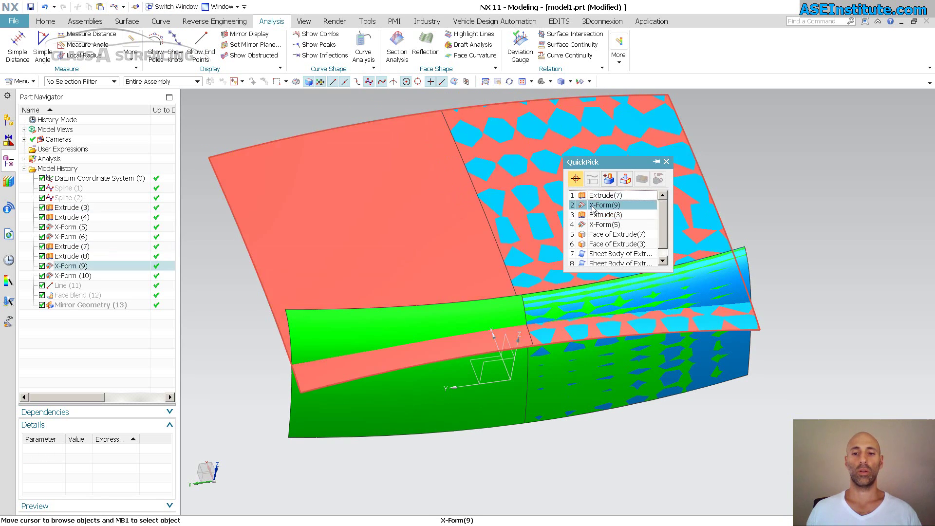
{"action": "left_click", "coordinate": [592, 205]}
{"action": "left_click", "coordinate": [591, 205]}
{"action": "left_click", "coordinate": [587, 210]}
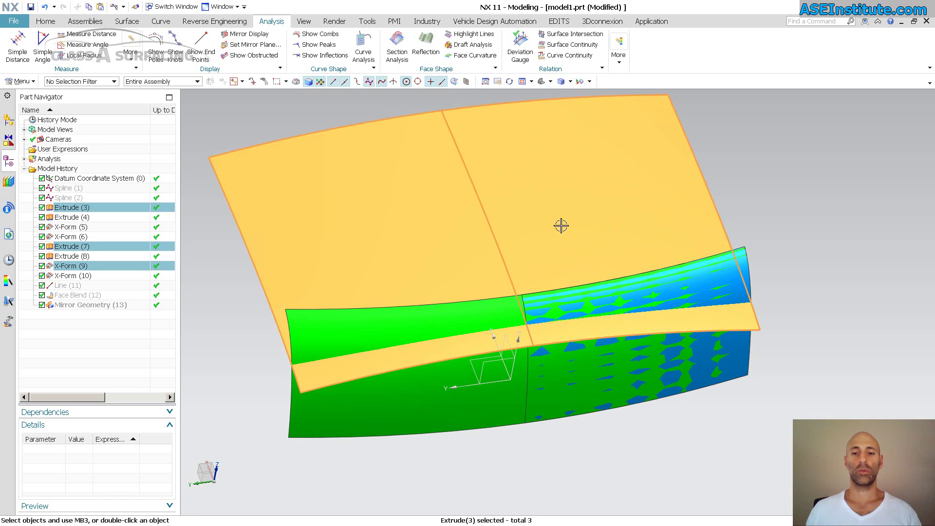
{"action": "left_click", "coordinate": [370, 204], "text": "shift"}
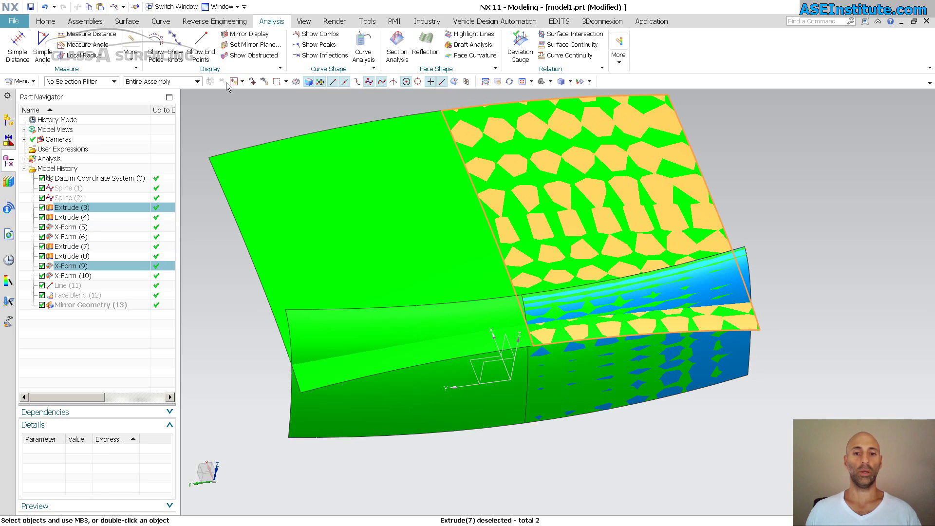
{"action": "left_click", "coordinate": [156, 48]}
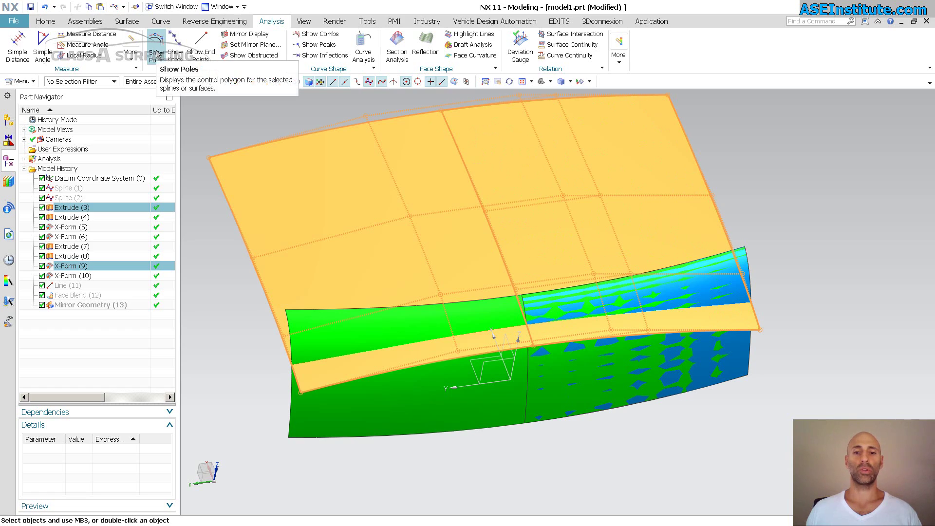
{"action": "scroll", "coordinate": [869, 202], "scroll_direction": "up", "scroll_amount": 5}
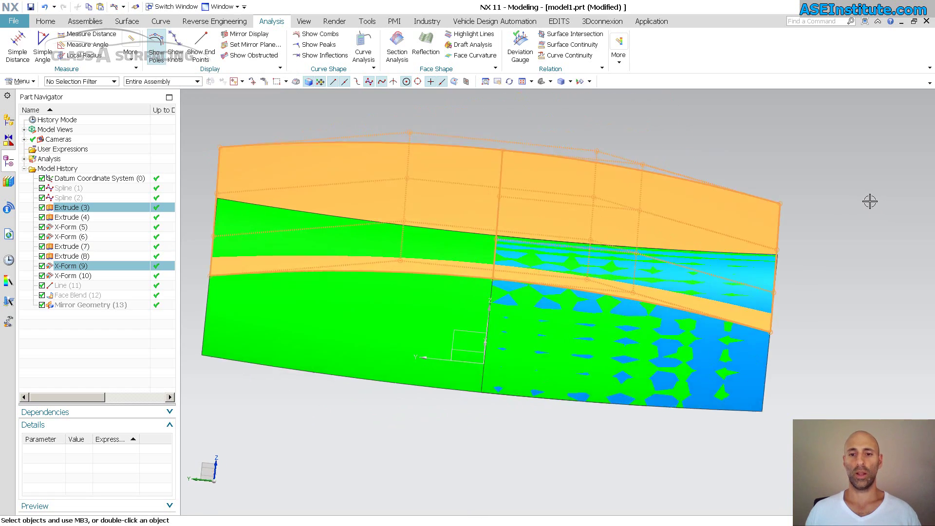
{"action": "key", "text": "Escape"}
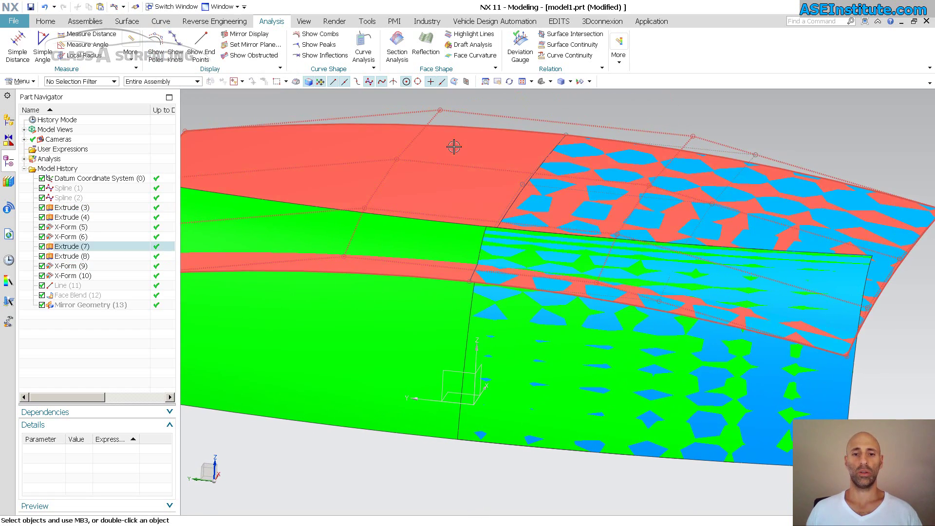
Turn off the pole display on the green upper surface and hide the two shorter blue base surfaces
{"action": "left_click", "coordinate": [446, 146]}
{"action": "left_click", "coordinate": [156, 49]}
{"action": "key", "text": "Escape"}
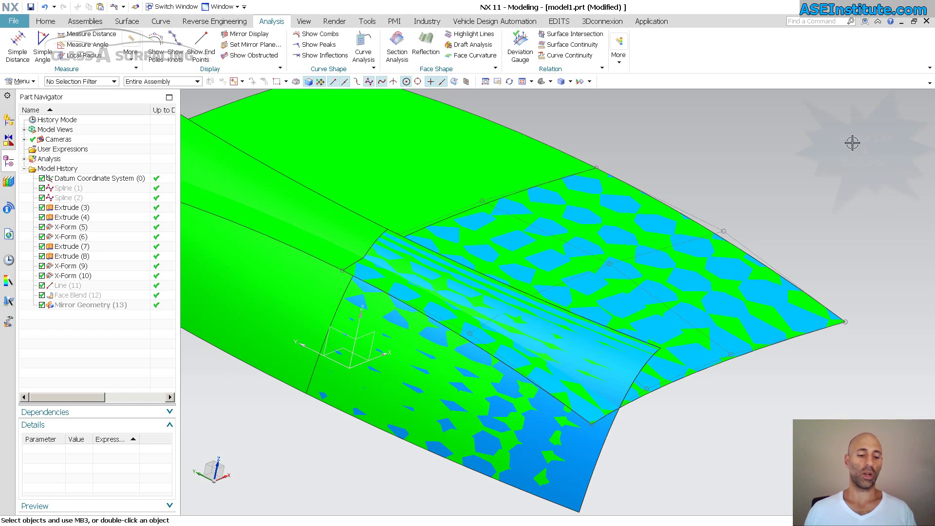
{"action": "key", "text": "ctrl+b"}
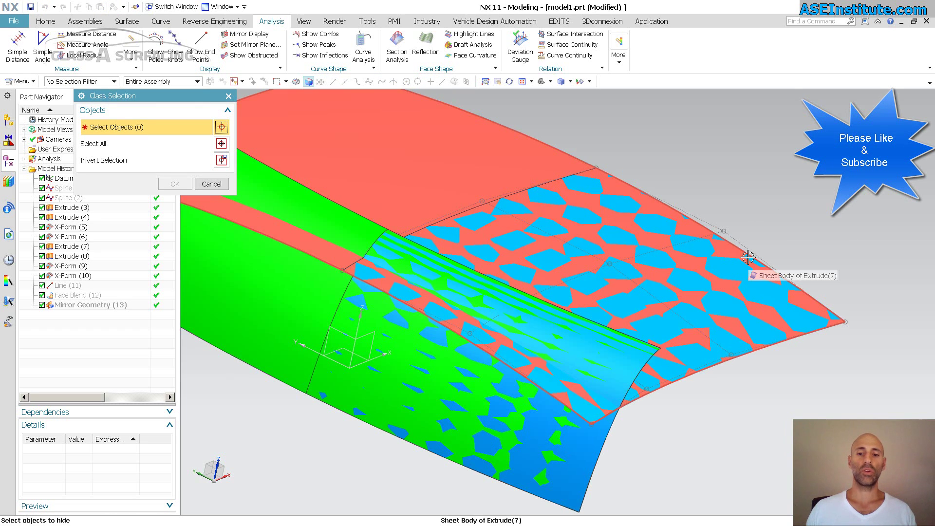
{"action": "double_click", "coordinate": [701, 260]}
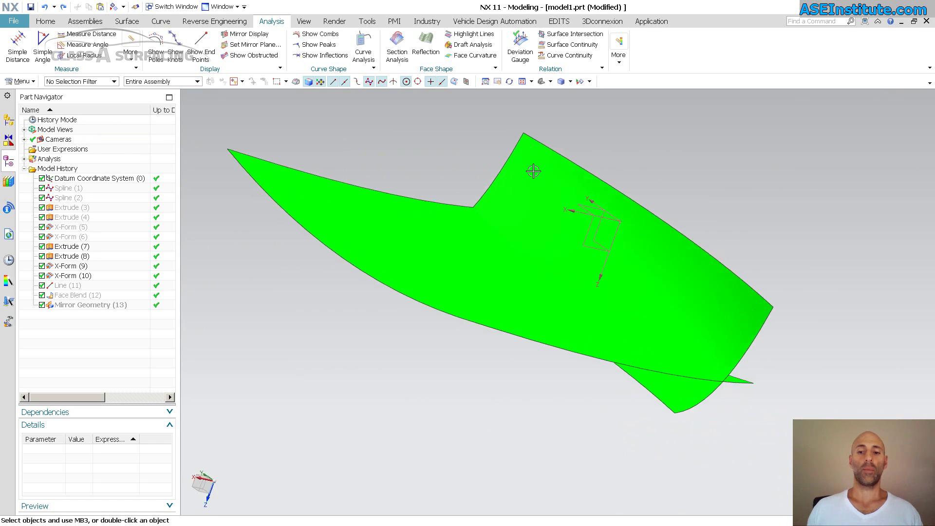
Start a two-face Face Blend between the two full-width green surfaces, with both face normals reversed towards the blend side
{"action": "middle_click_drag", "start_coordinate": [522, 171], "coordinate": [390, 140]}
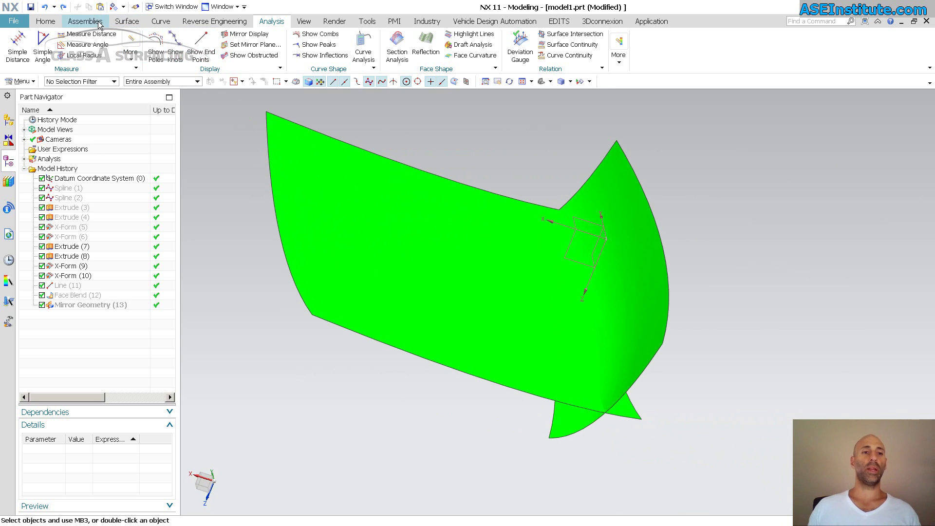
{"action": "left_click", "coordinate": [127, 21]}
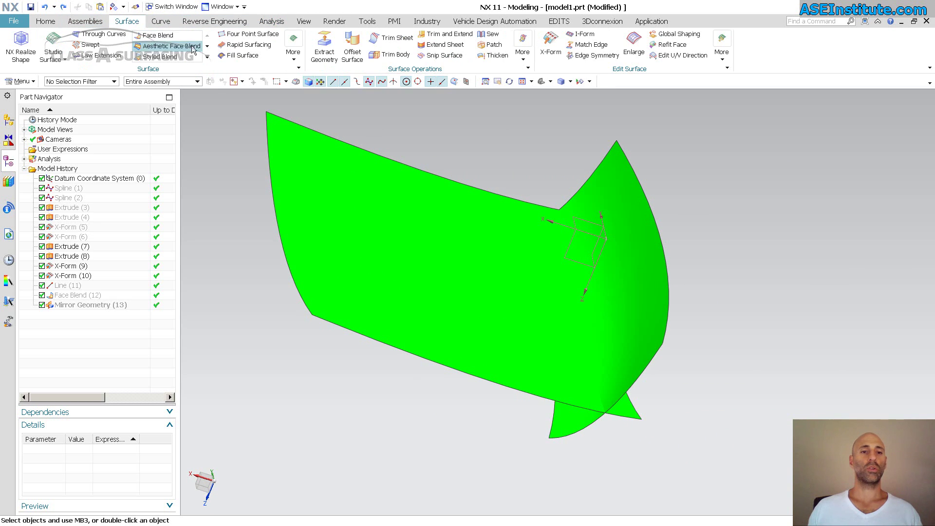
{"action": "left_click", "coordinate": [159, 35]}
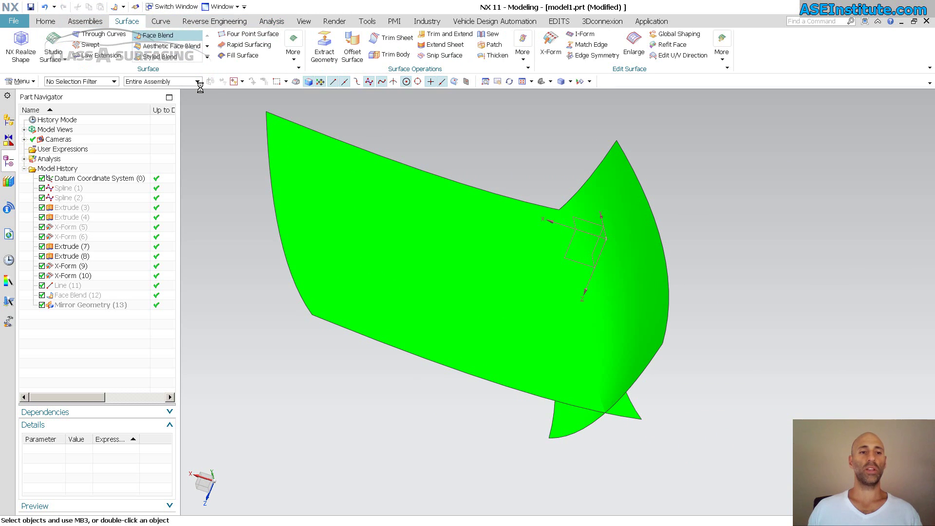
{"action": "left_click", "coordinate": [382, 191]}
{"action": "left_click", "coordinate": [535, 173]}
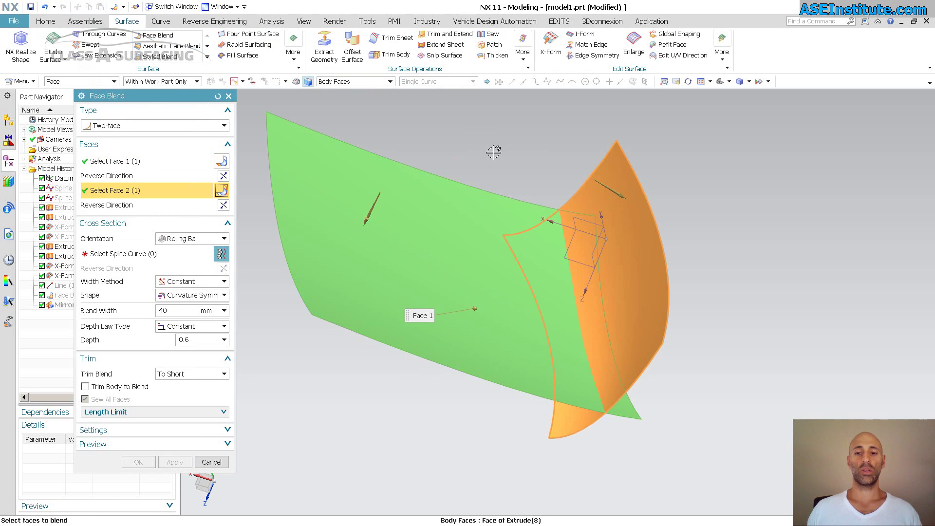
{"action": "middle_click_drag", "start_coordinate": [535, 174], "coordinate": [535, 183]}
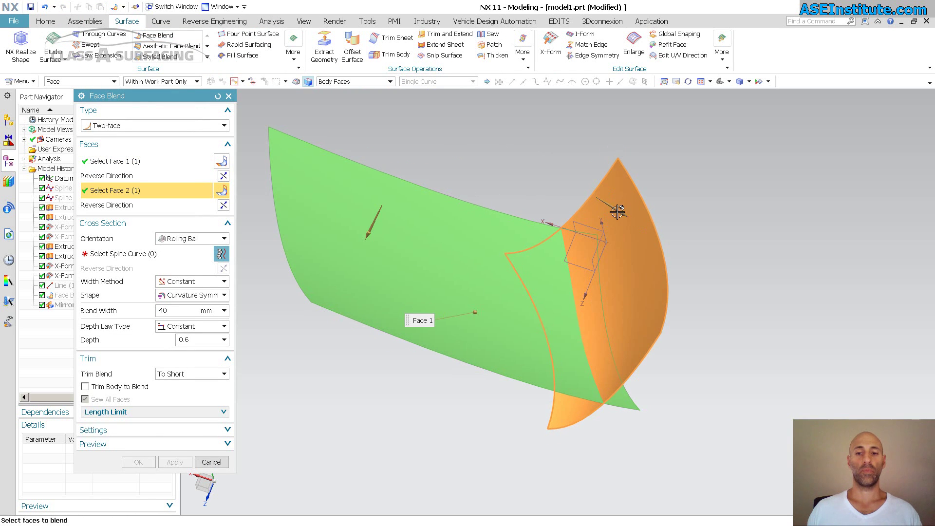
{"action": "double_click", "coordinate": [376, 222]}
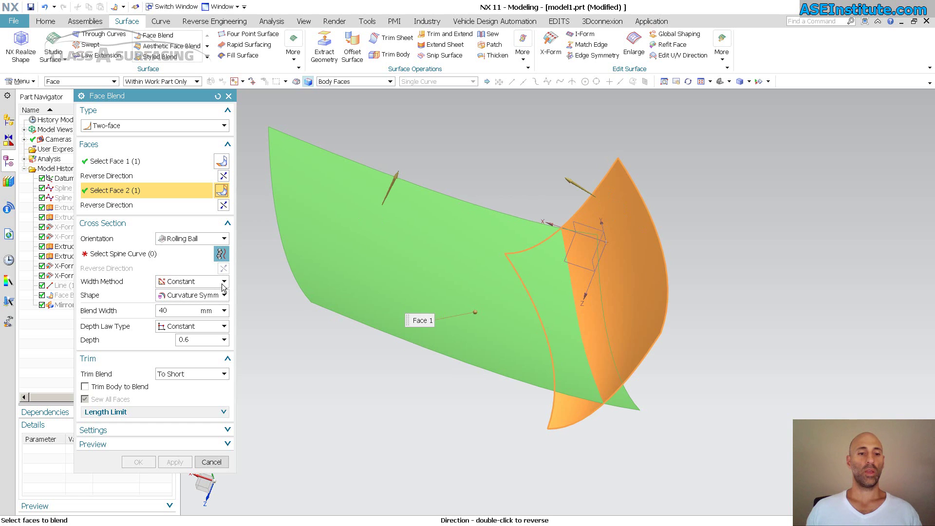
Set the blend's cross section to Rolling Ball orientation with a Circular shape and create it at 40 mm blend width
{"action": "mouse_move", "coordinate": [203, 242]}
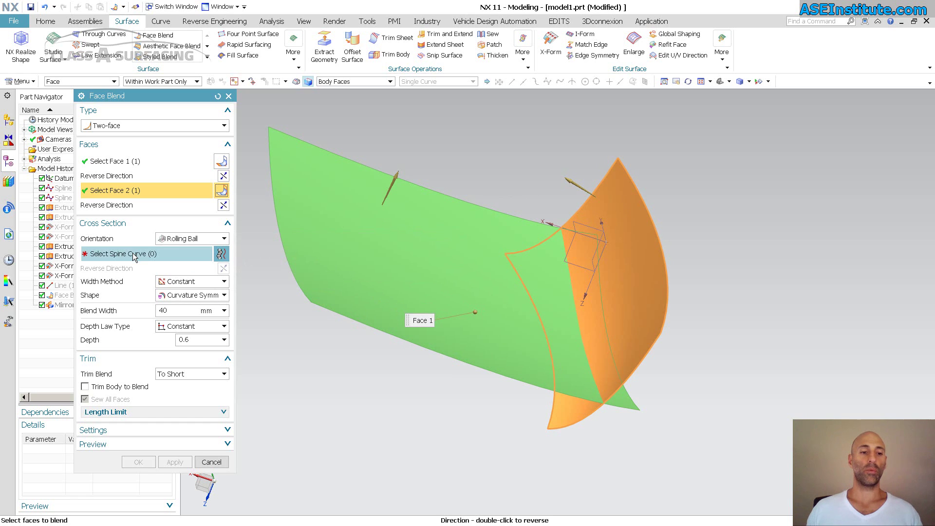
{"action": "left_click", "coordinate": [179, 239]}
{"action": "left_click", "coordinate": [181, 250]}
{"action": "left_click", "coordinate": [194, 295]}
{"action": "left_click", "coordinate": [183, 306]}
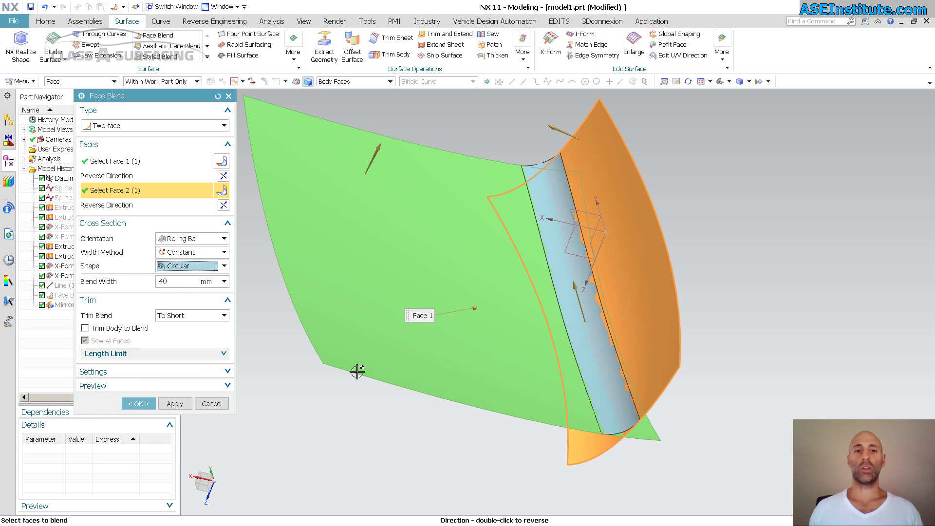
{"action": "middle_click", "coordinate": [444, 448]}
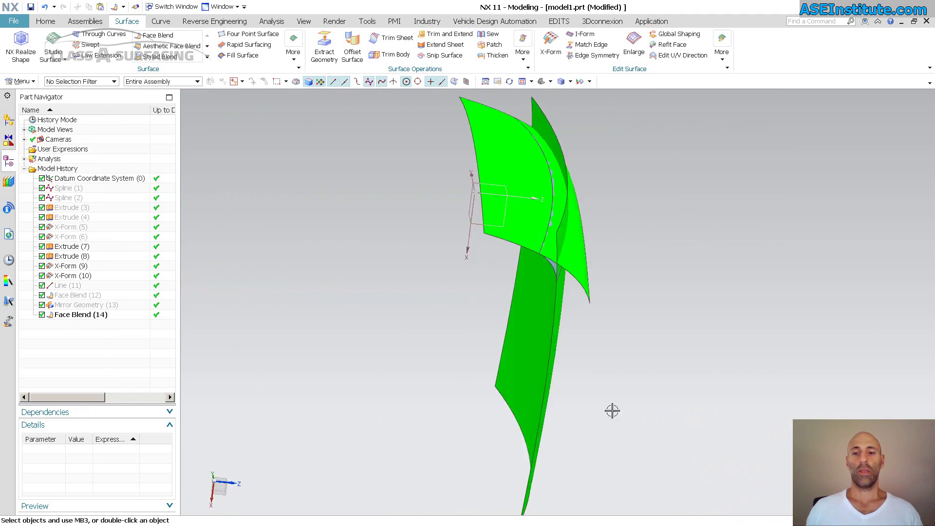
Hide the two full-width green base surfaces to isolate the full-width face blend
{"action": "middle_click_drag", "start_coordinate": [700, 368], "coordinate": [755, 317]}
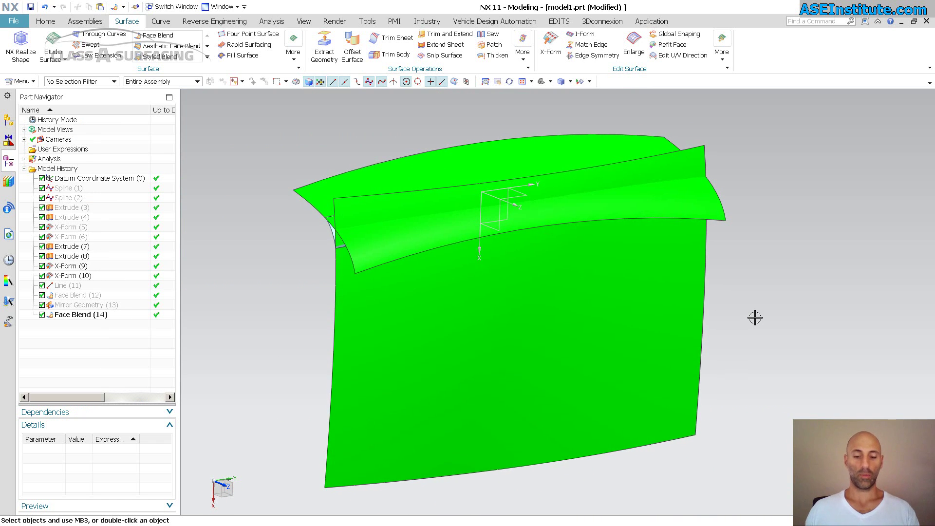
{"action": "key", "text": "ctrl+b"}
{"action": "left_click", "coordinate": [661, 336]}
{"action": "left_click", "coordinate": [547, 150]}
{"action": "middle_click", "coordinate": [557, 142]}
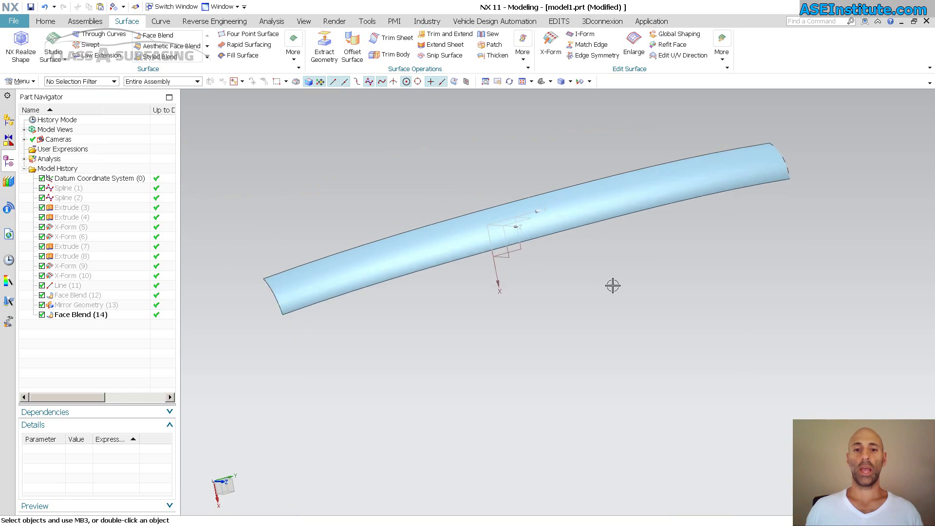
Examine the face blend's reflection lines with a Line Images reflection analysis using 64 horizontal lines, without keeping the analysis
{"action": "middle_click_drag", "start_coordinate": [617, 284], "coordinate": [604, 273]}
{"action": "left_click", "coordinate": [272, 21]}
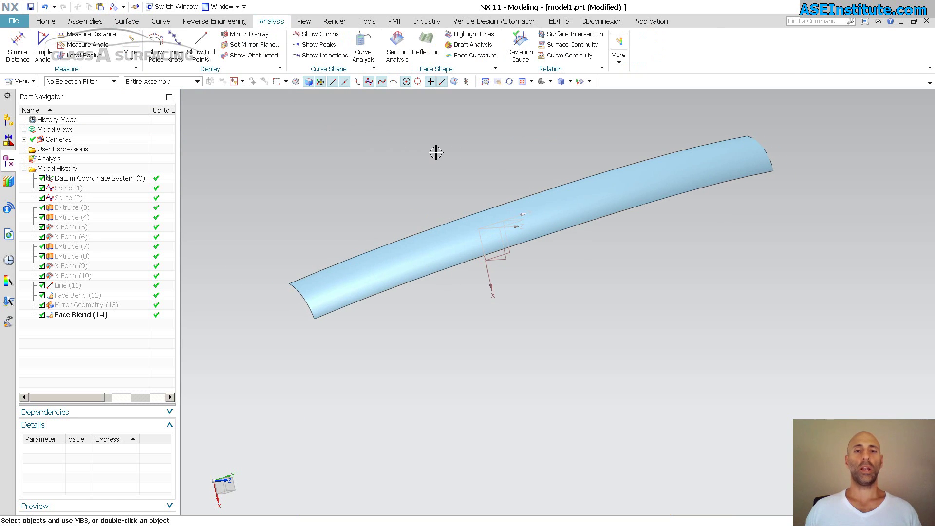
{"action": "left_click", "coordinate": [426, 45]}
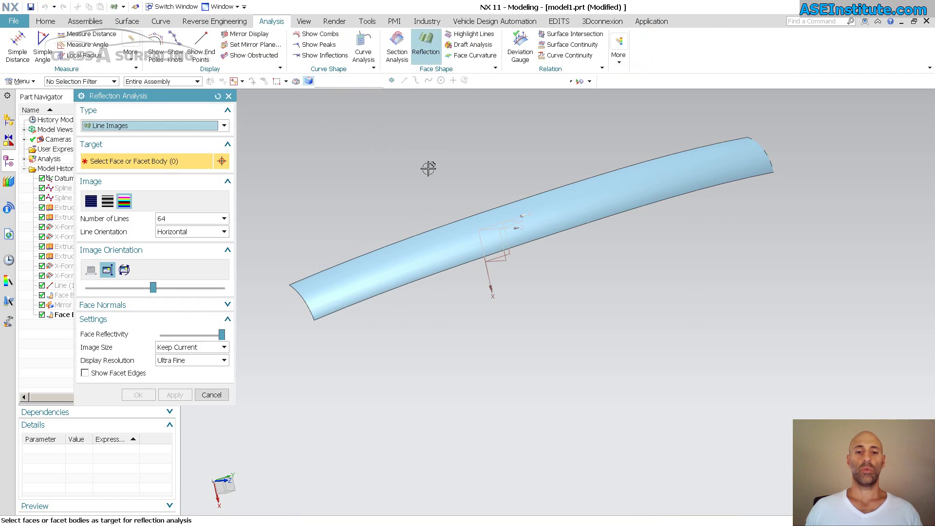
{"action": "left_click", "coordinate": [424, 242]}
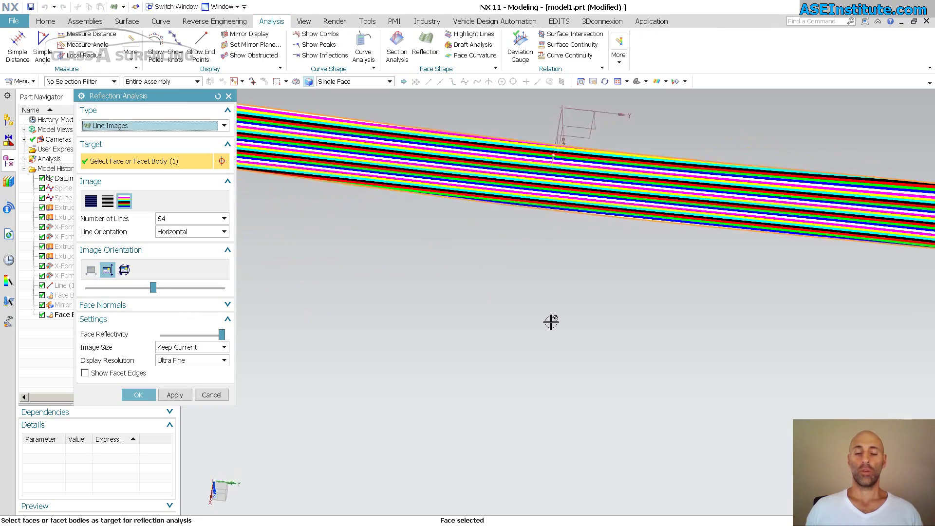
{"action": "key", "text": "Home"}
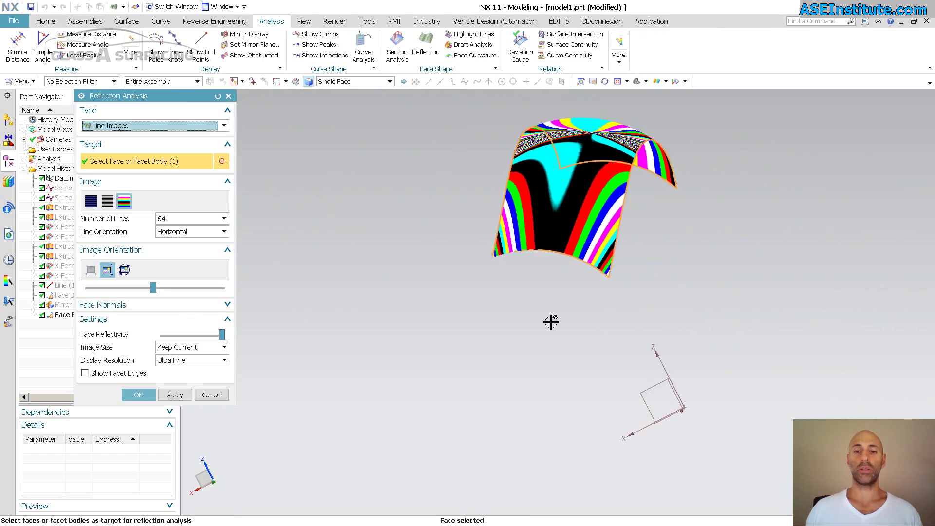
{"action": "key", "text": "F8"}
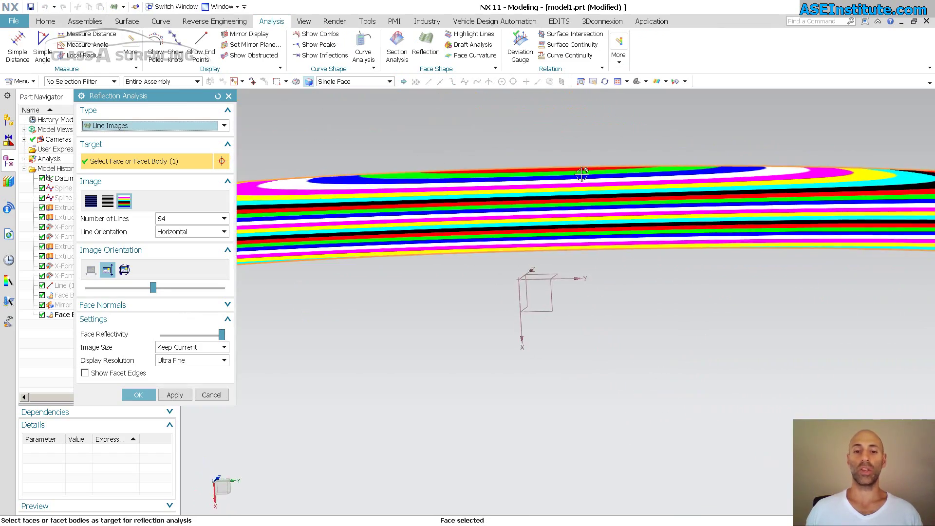
{"action": "key", "text": "Escape"}
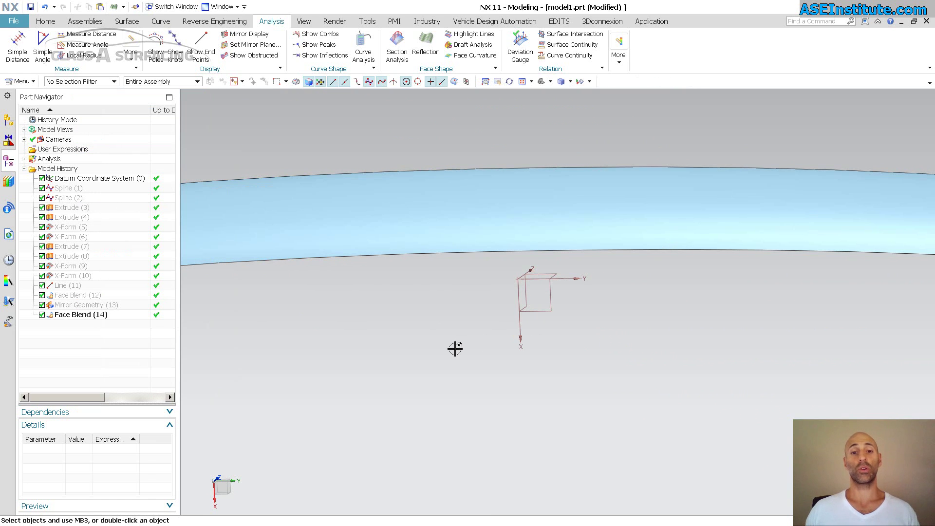
Show the poles of the full-width circular face blend
{"action": "left_click", "coordinate": [292, 219]}
{"action": "left_click", "coordinate": [164, 53]}
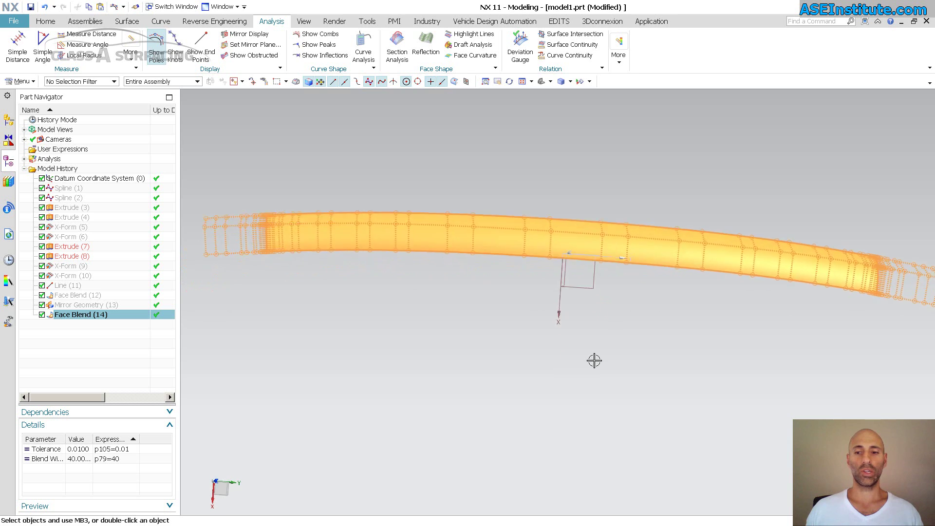
Edit the full-width circular face blend, switching its Trim Blend option from To Short through To Long to None, and accept it
{"action": "middle_click_drag", "start_coordinate": [594, 361], "coordinate": [445, 305]}
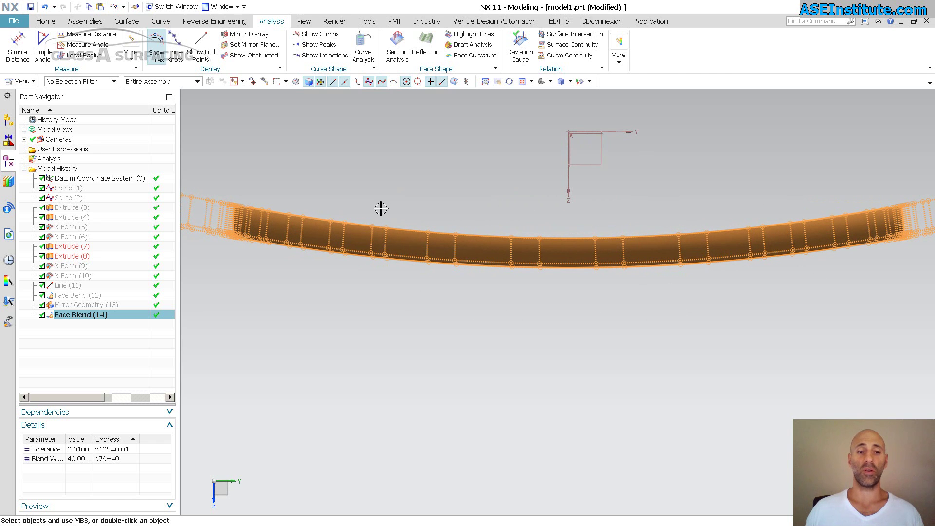
{"action": "middle_click_drag", "start_coordinate": [663, 385], "coordinate": [816, 180]}
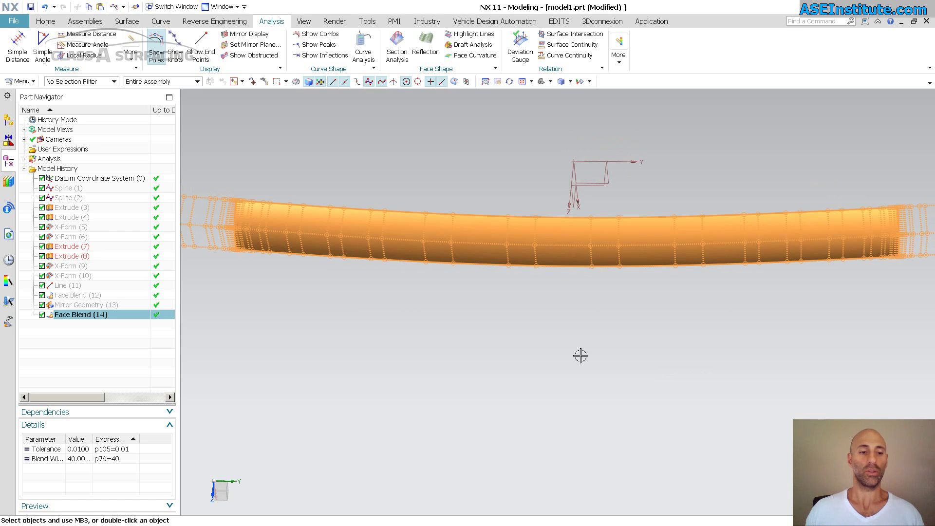
{"action": "key", "text": "Escape"}
{"action": "left_click", "coordinate": [105, 313]}
{"action": "double_click", "coordinate": [106, 316]}
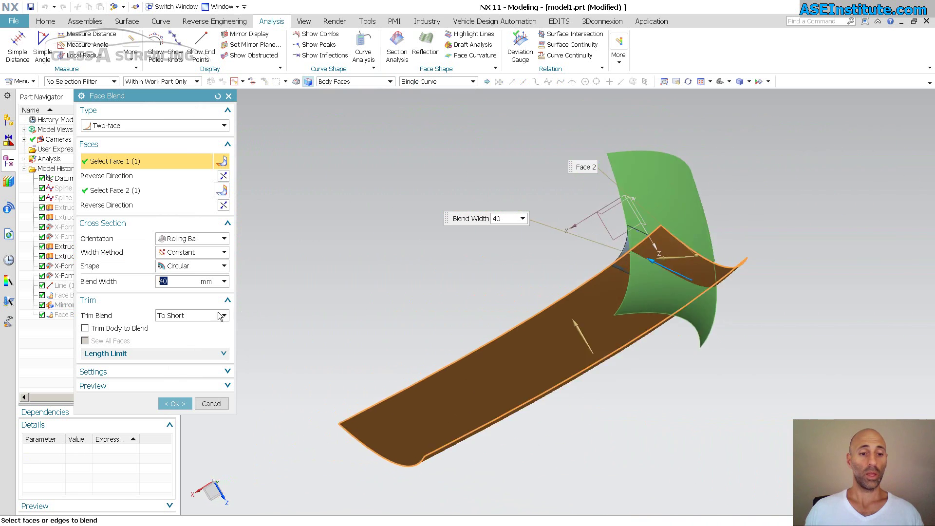
{"action": "left_click", "coordinate": [204, 321]}
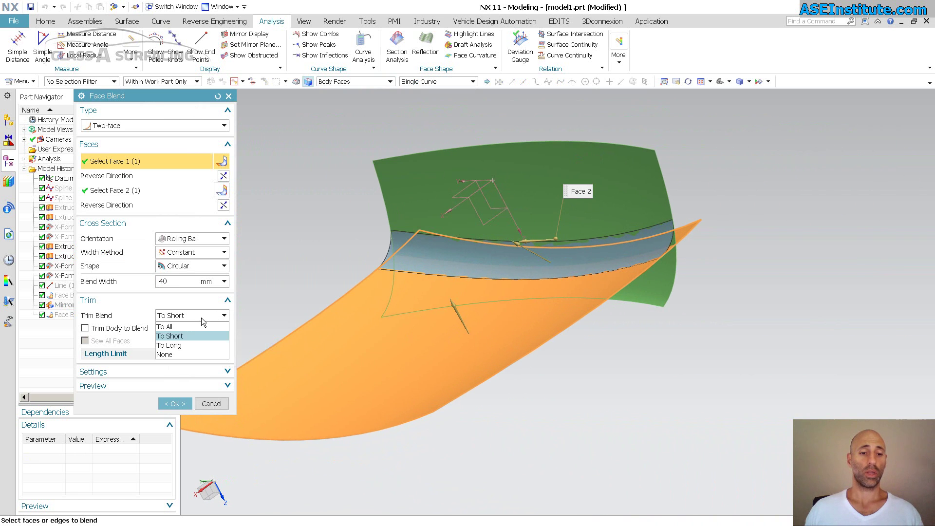
{"action": "left_click", "coordinate": [179, 336]}
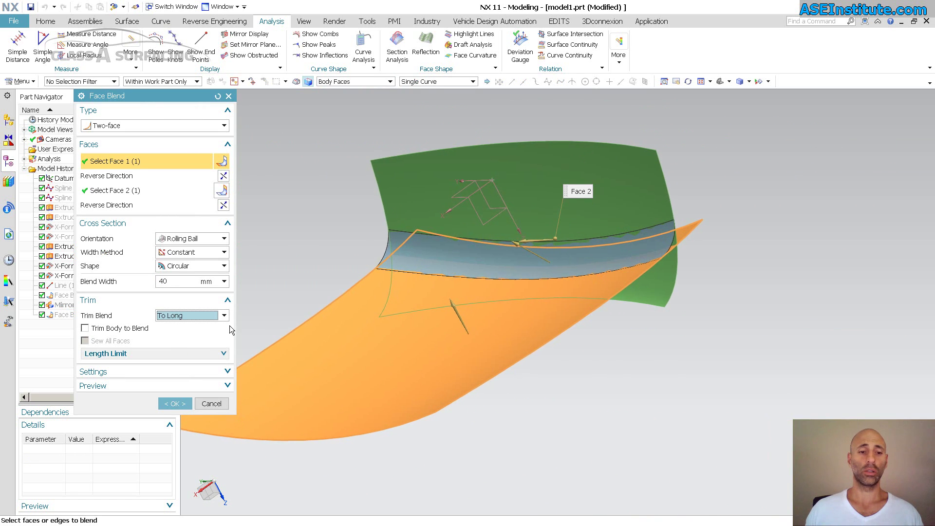
{"action": "middle_click_drag", "start_coordinate": [239, 325], "coordinate": [473, 354]}
{"action": "left_click", "coordinate": [181, 315]}
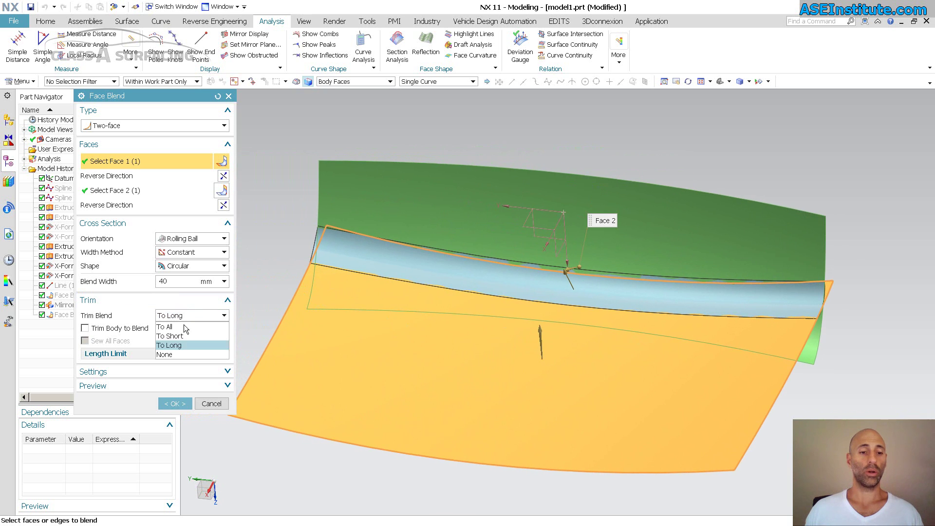
{"action": "left_click", "coordinate": [180, 354]}
{"action": "middle_click_drag", "start_coordinate": [272, 304], "coordinate": [429, 276]}
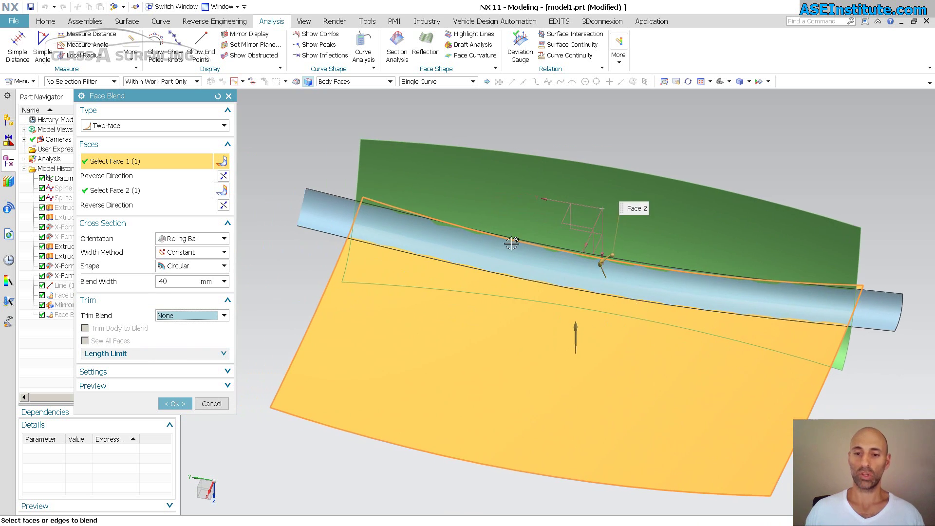
{"action": "middle_click", "coordinate": [287, 273]}
Examine the pole layout along the full length of the untrimmed circular face blend
{"action": "middle_click_drag", "start_coordinate": [283, 277], "coordinate": [330, 238]}
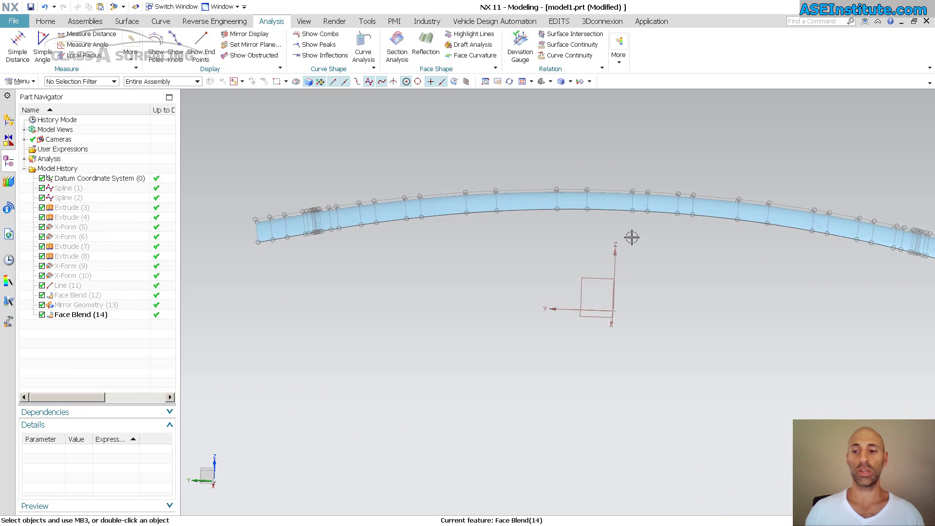
{"action": "key", "text": "ctrl+f"}
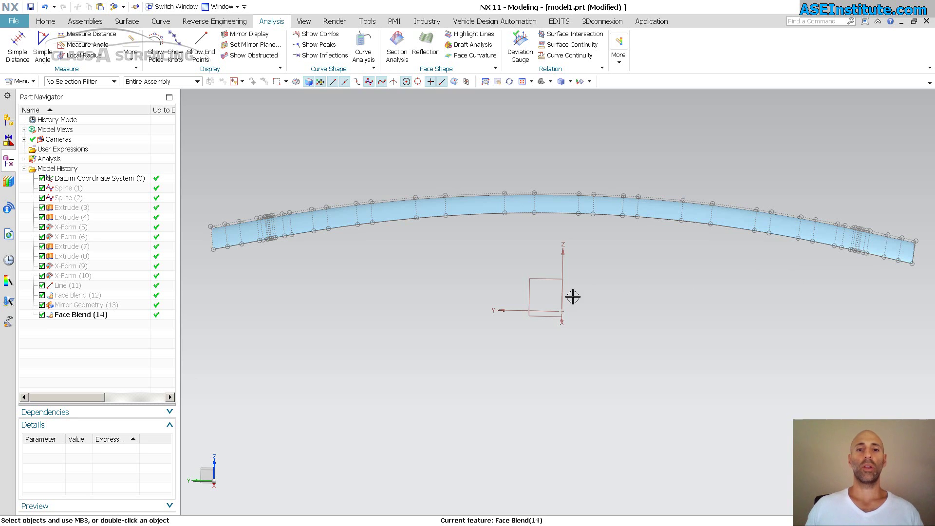
{"action": "middle_click_drag", "start_coordinate": [388, 116], "coordinate": [326, 177]}
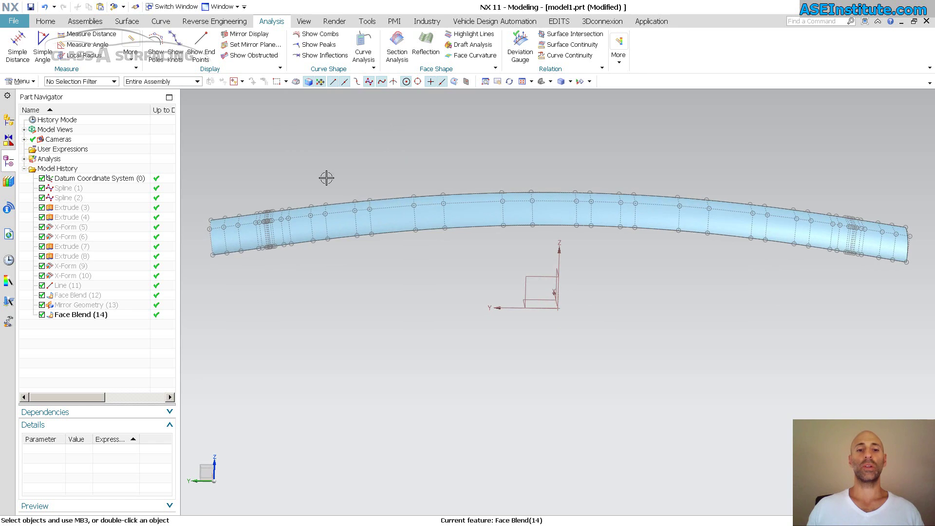
{"action": "left_click", "coordinate": [350, 217]}
{"action": "middle_click_drag", "start_coordinate": [524, 344], "coordinate": [501, 335]}
{"action": "left_click", "coordinate": [510, 337]}
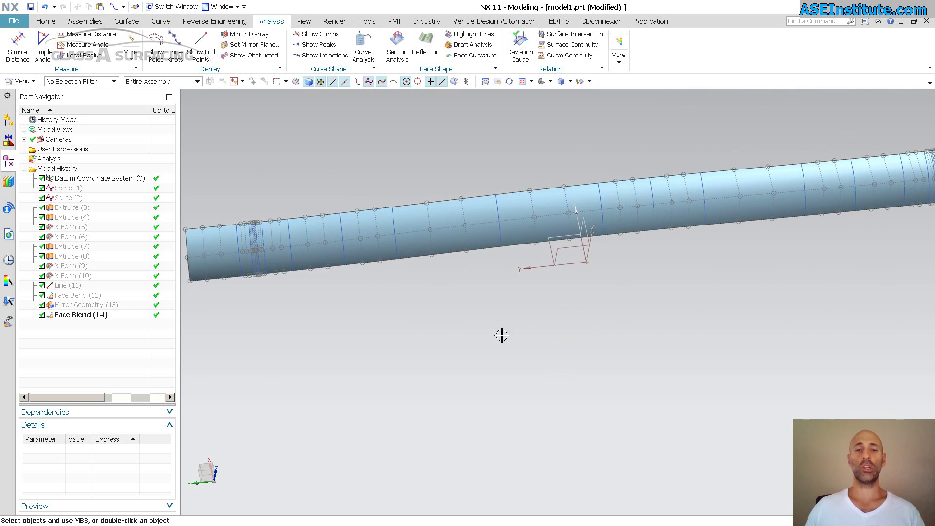
{"action": "left_click", "coordinate": [440, 221]}
Review the face blend's tolerance settings and trim choices, keeping Trim Blend at None
{"action": "double_click", "coordinate": [417, 247]}
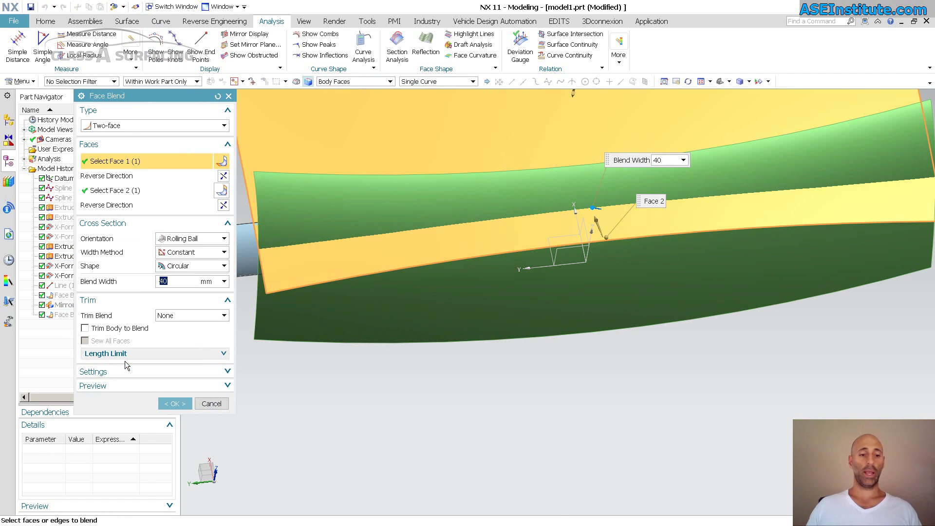
{"action": "left_click", "coordinate": [119, 374]}
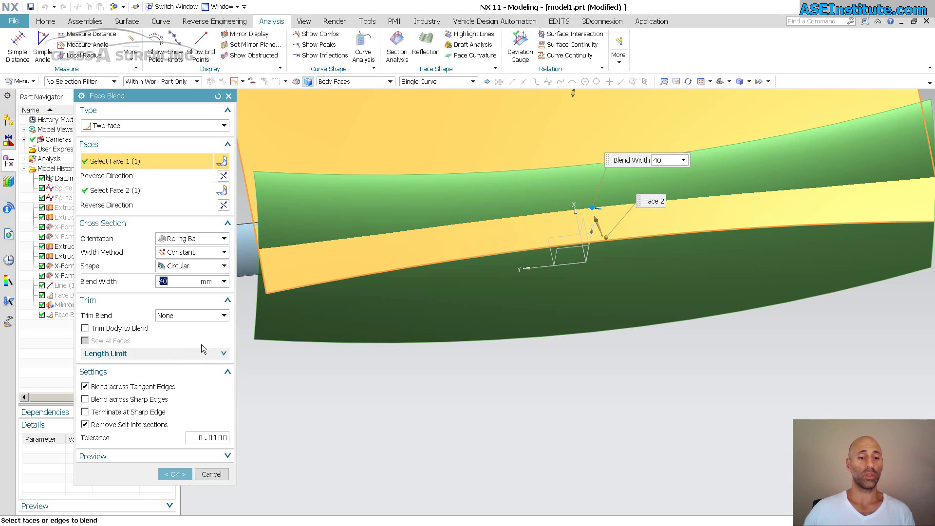
{"action": "left_click", "coordinate": [195, 316]}
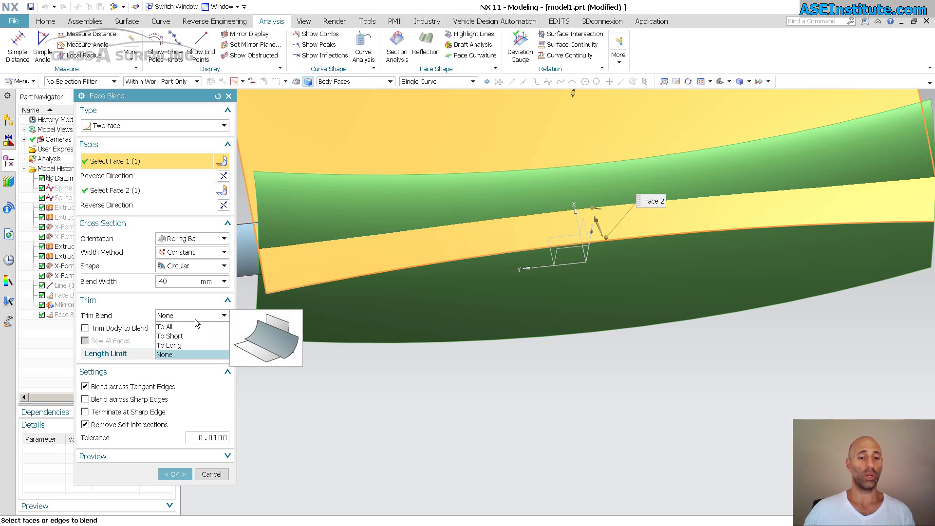
{"action": "left_click", "coordinate": [200, 317]}
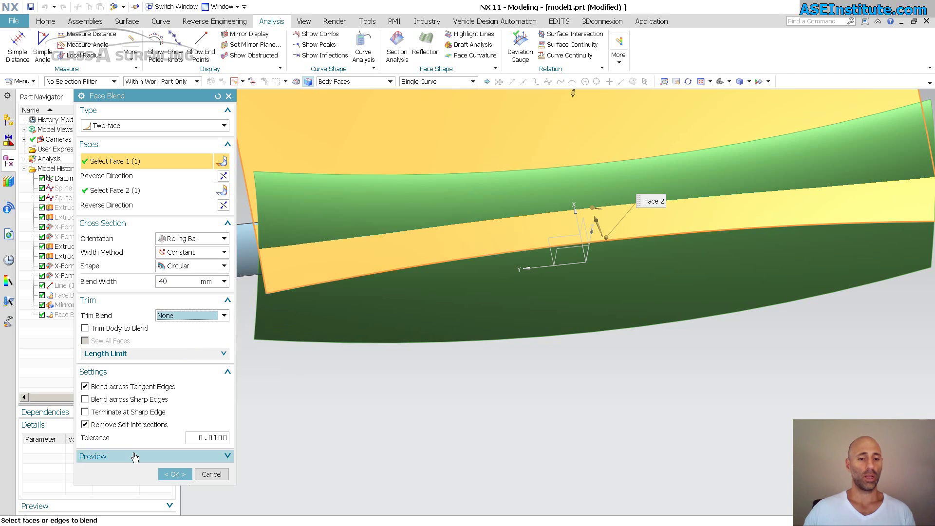
{"action": "left_click", "coordinate": [175, 474]}
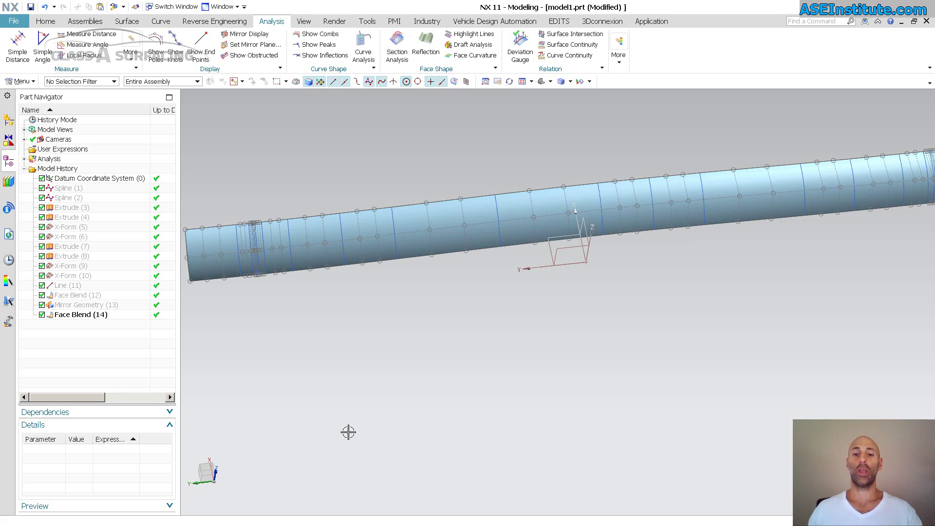
Change the Rolling Ball face blend's shape to Curvature Symmetric, using the existing line as its spine curve, and inspect its poles
{"action": "double_click", "coordinate": [445, 258]}
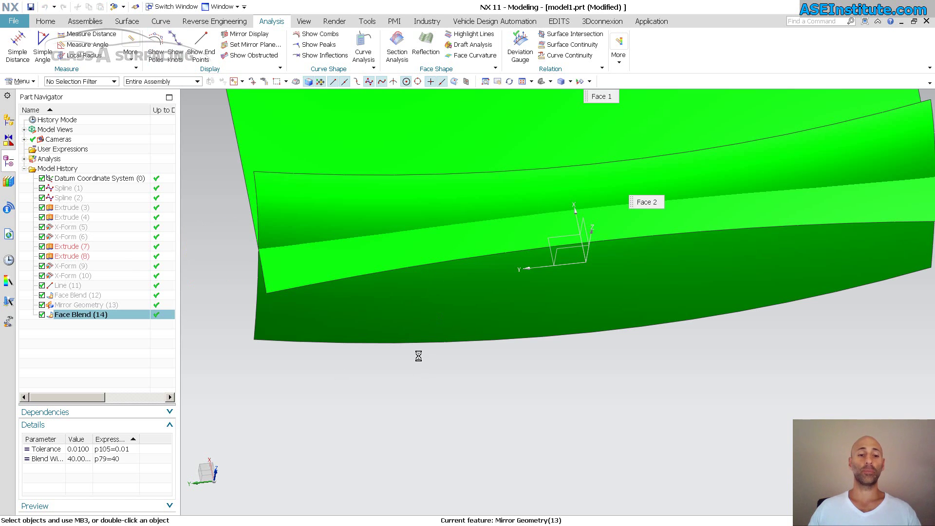
{"action": "left_click", "coordinate": [200, 238]}
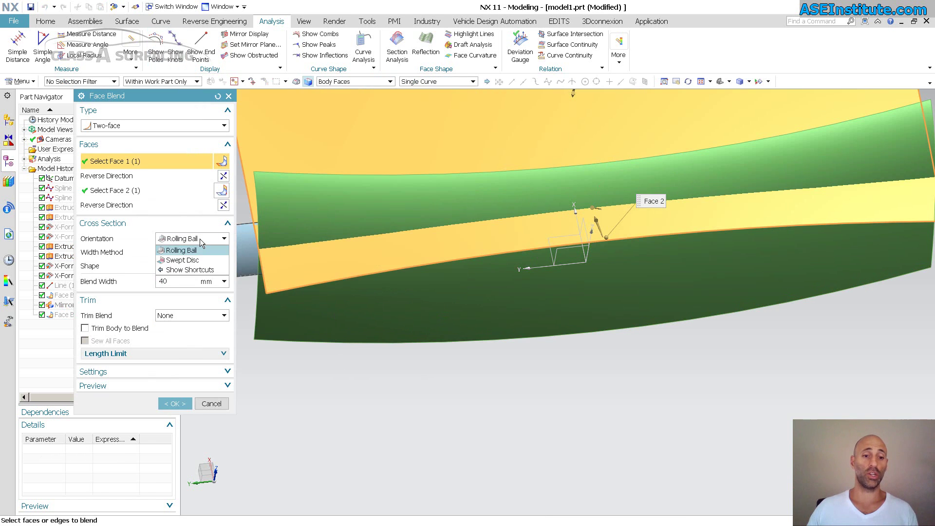
{"action": "left_click", "coordinate": [195, 250]}
{"action": "left_click", "coordinate": [195, 266]}
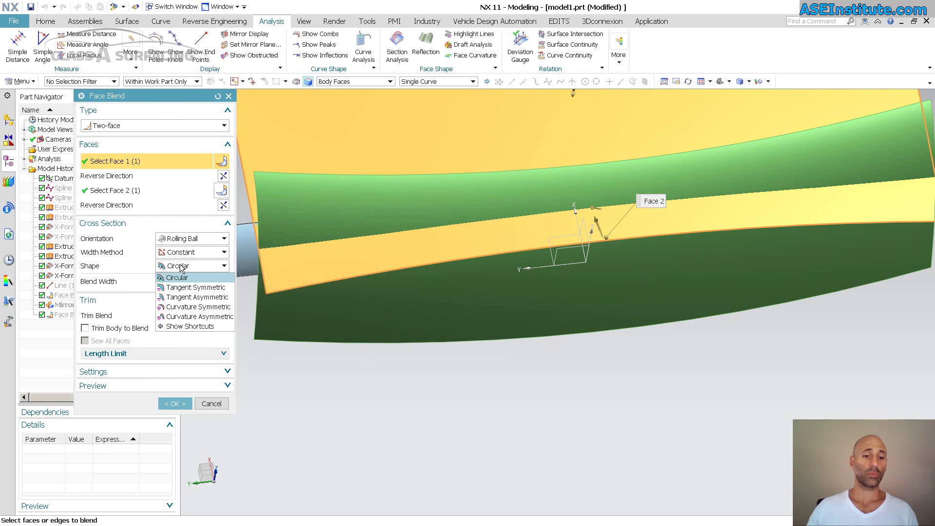
{"action": "left_click", "coordinate": [188, 307]}
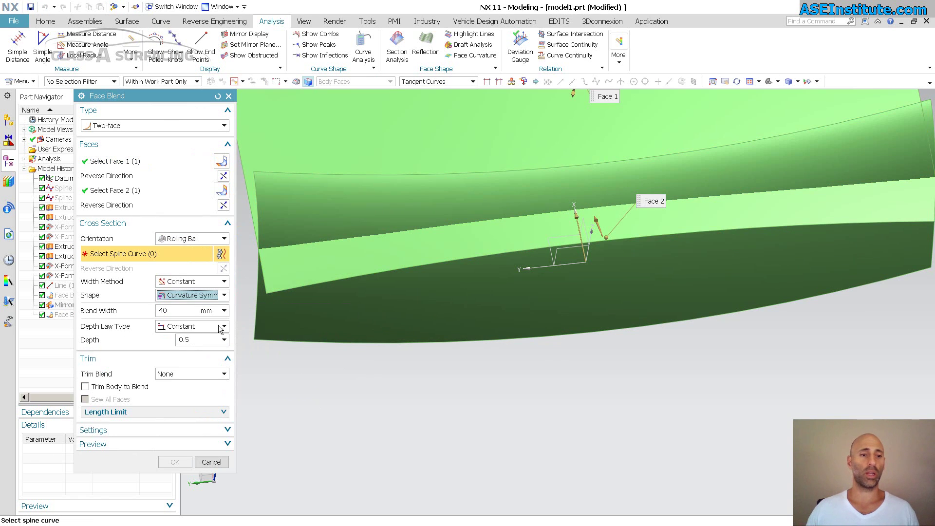
{"action": "left_click", "coordinate": [60, 286]}
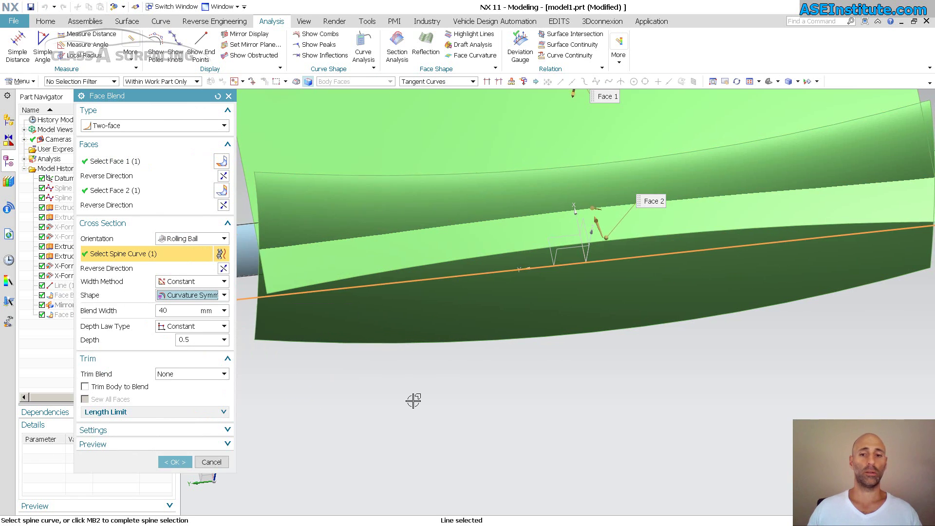
{"action": "middle_click_drag", "start_coordinate": [414, 400], "coordinate": [463, 213]}
{"action": "middle_click", "coordinate": [502, 419]}
{"action": "scroll", "coordinate": [492, 426], "scroll_direction": "up", "scroll_amount": 4}
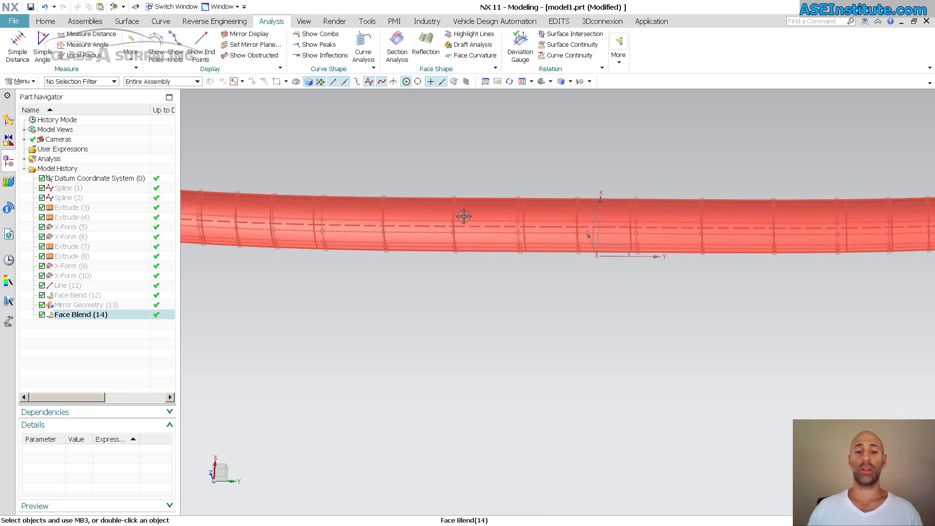
{"action": "middle_click_drag", "start_coordinate": [509, 327], "coordinate": [510, 209]}
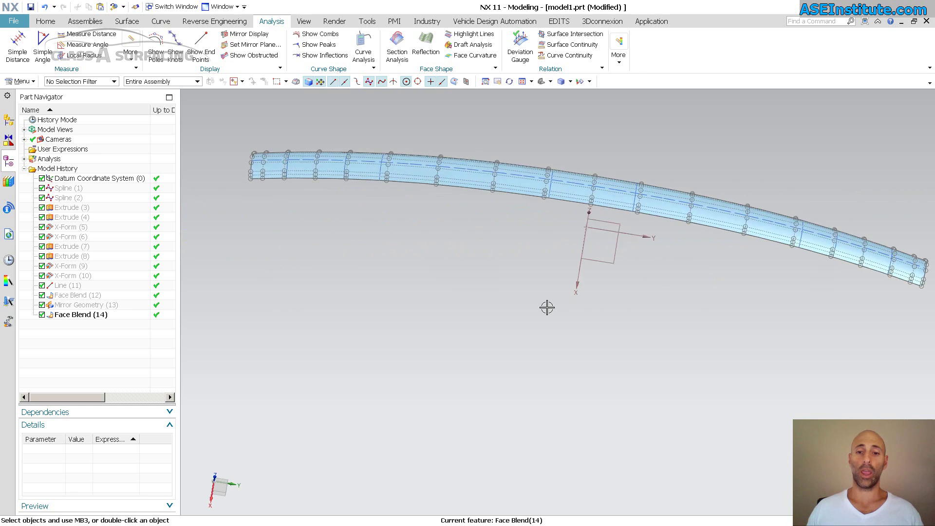
{"action": "mouse_move", "coordinate": [547, 307]}
{"action": "middle_mouse_down"}
{"action": "mouse_move", "coordinate": [502, 284]}
{"action": "mouse_move", "coordinate": [595, 234]}
{"action": "mouse_move", "coordinate": [695, 209]}
{"action": "mouse_move", "coordinate": [829, 295]}
{"action": "mouse_move", "coordinate": [743, 310]}
{"action": "middle_mouse_up"}
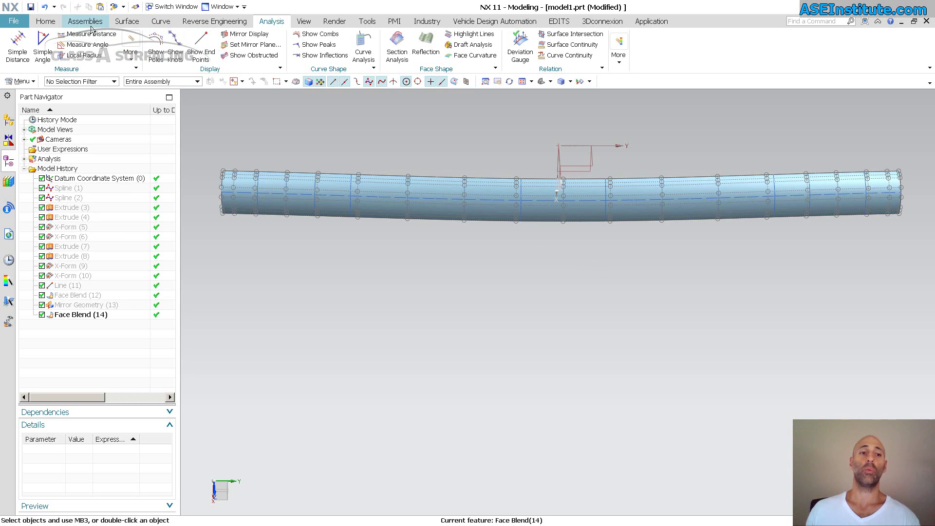
Start an X-Form on the full-width face blend and reduce its V patches to 3
{"action": "left_click", "coordinate": [120, 22]}
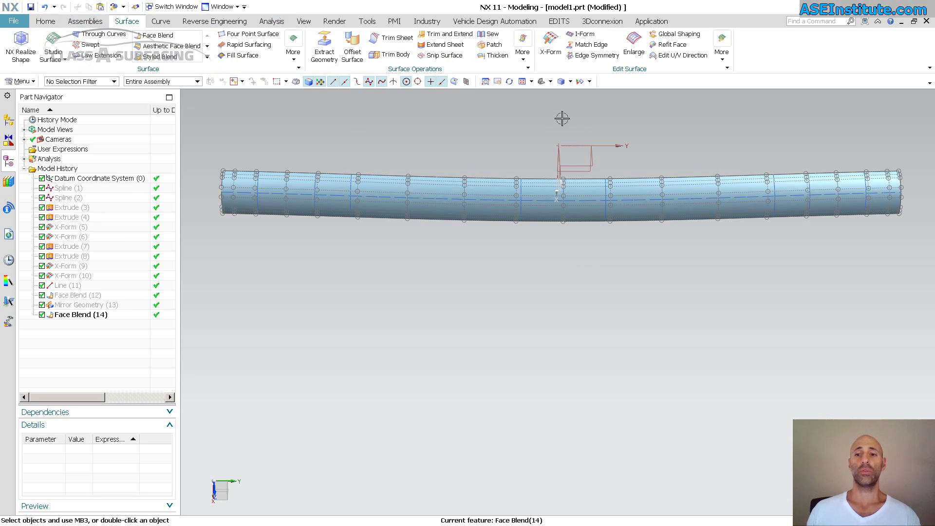
{"action": "left_click", "coordinate": [551, 46]}
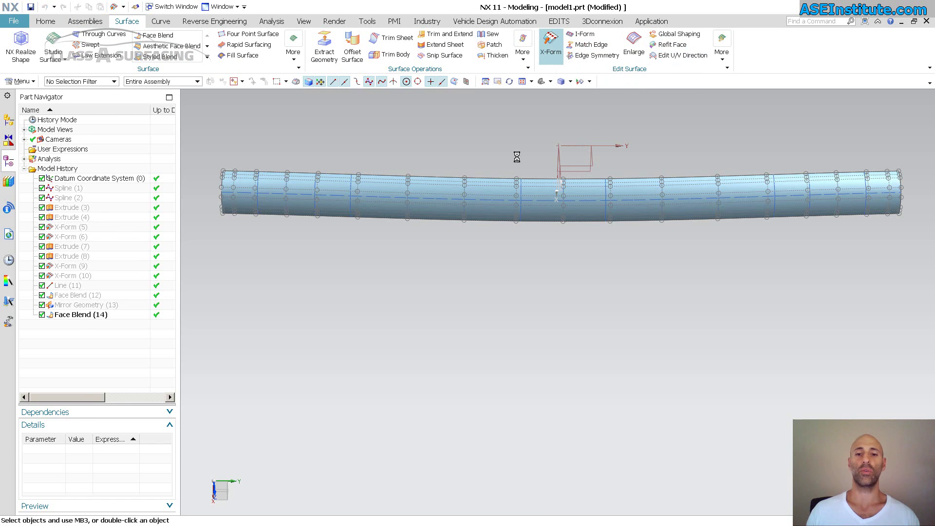
{"action": "left_click", "coordinate": [506, 193]}
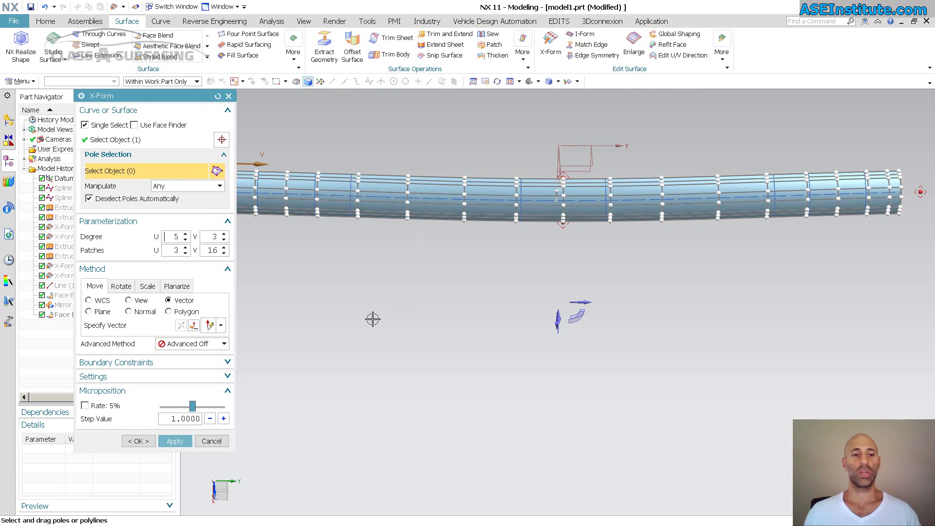
{"action": "middle_click_drag", "start_coordinate": [373, 338], "coordinate": [744, 207]}
{"action": "left_click", "coordinate": [224, 253]}
{"action": "left_click", "coordinate": [224, 254]}
{"action": "left_click", "coordinate": [224, 254]}
{"action": "left_click", "coordinate": [224, 253]}
{"action": "left_click", "coordinate": [224, 253]}
{"action": "left_click", "coordinate": [224, 253]}
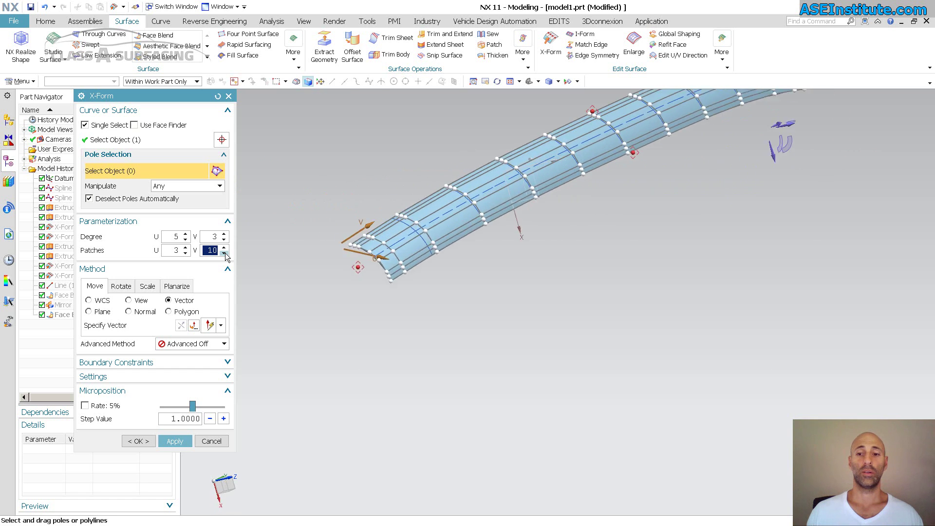
{"action": "left_click", "coordinate": [224, 253]}
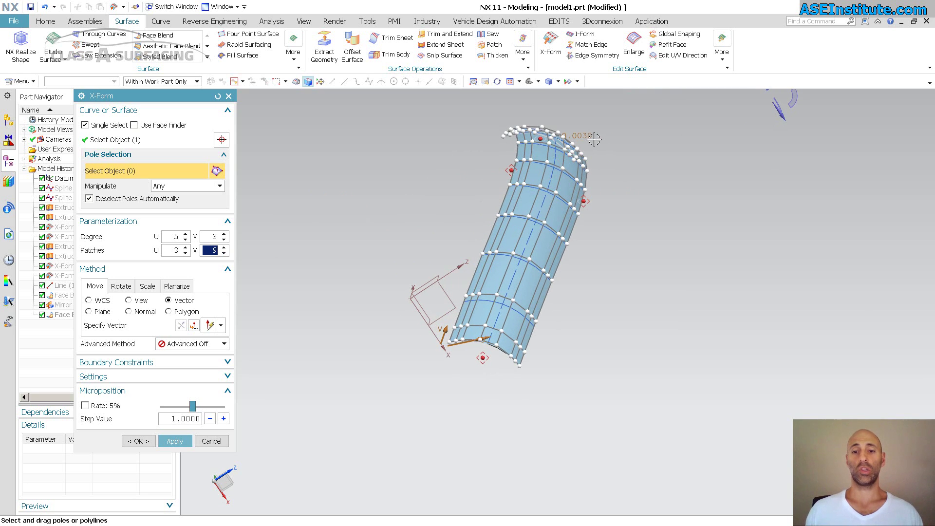
{"action": "left_click", "coordinate": [224, 253]}
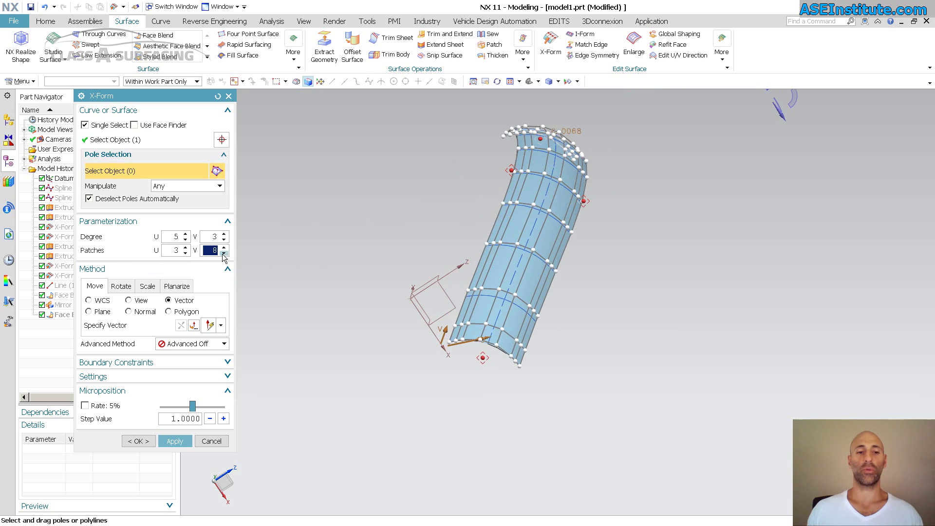
{"action": "left_click", "coordinate": [224, 253]}
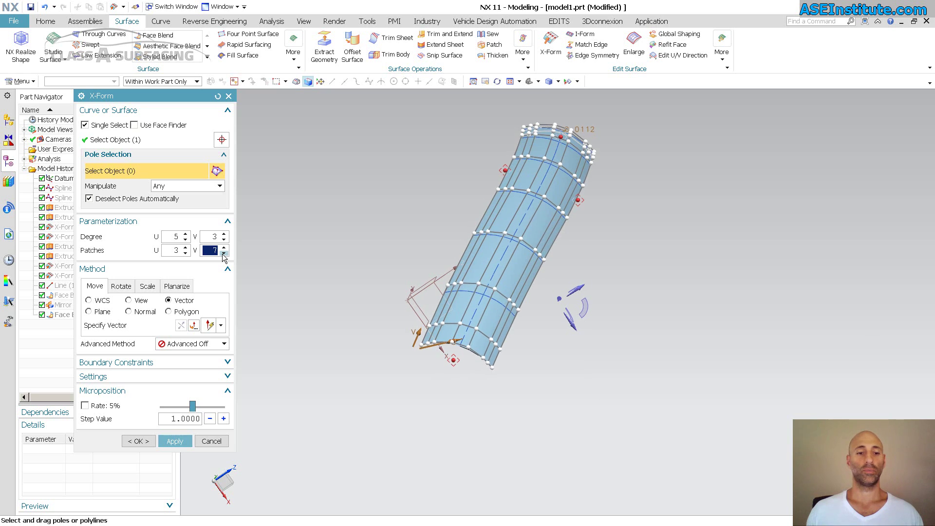
{"action": "left_click", "coordinate": [224, 253]}
{"action": "left_click", "coordinate": [224, 253]}
{"action": "left_click", "coordinate": [224, 253]}
{"action": "left_click", "coordinate": [224, 254]}
Set the surface's V degree to 5, apply the X-Form and finish the command to inspect the new pole layout
{"action": "left_click", "coordinate": [225, 234]}
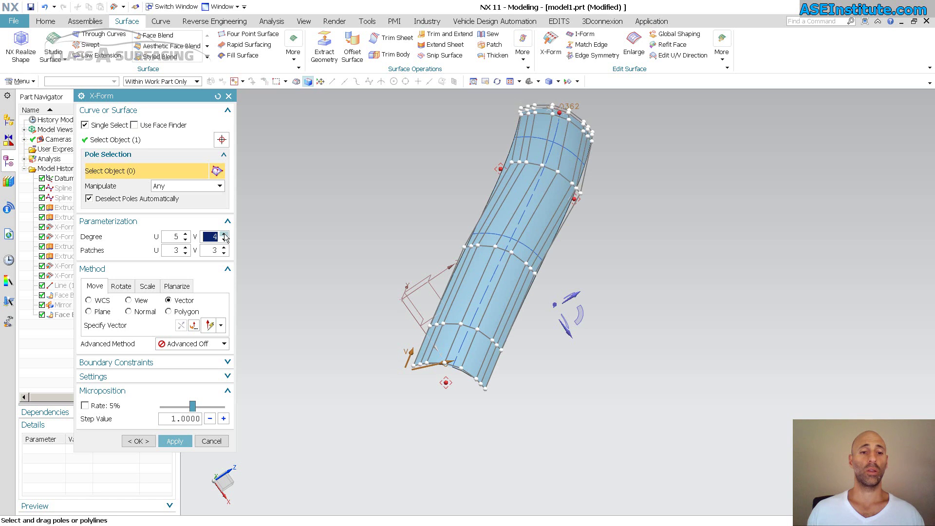
{"action": "left_click", "coordinate": [224, 234]}
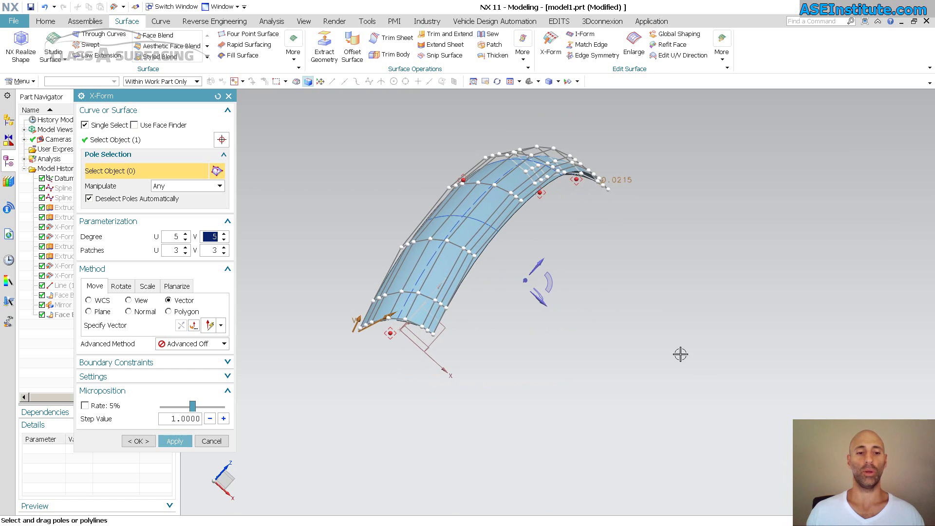
{"action": "middle_click", "coordinate": [704, 368]}
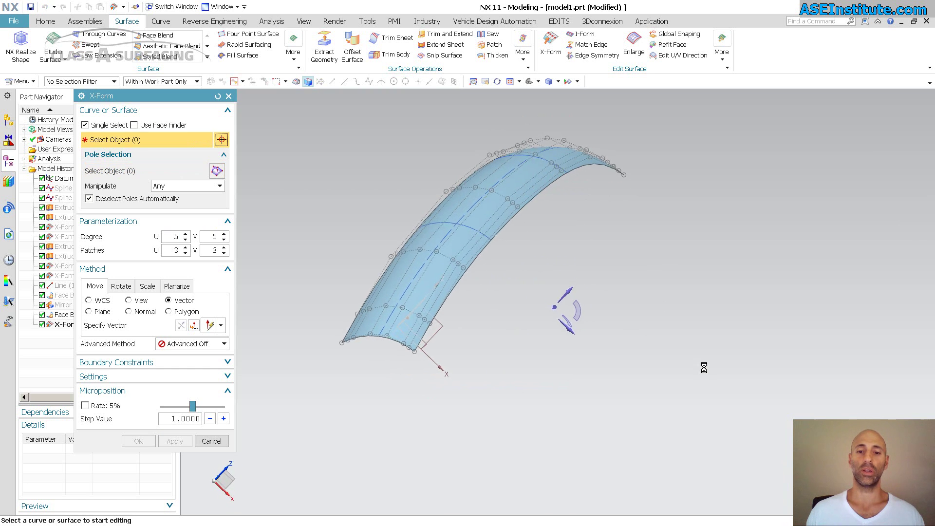
{"action": "middle_click_drag", "start_coordinate": [590, 337], "coordinate": [545, 343]}
{"action": "left_click", "coordinate": [211, 440]}
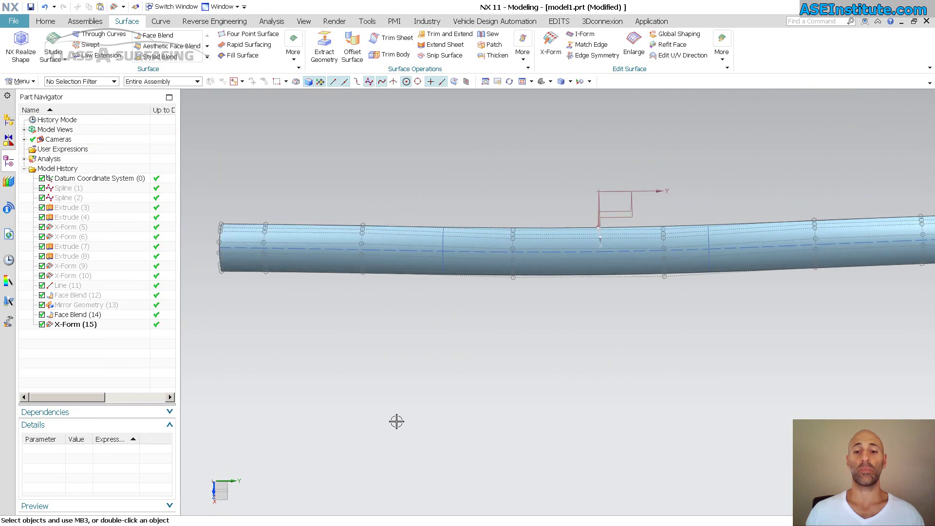
{"action": "left_click", "coordinate": [396, 421]}
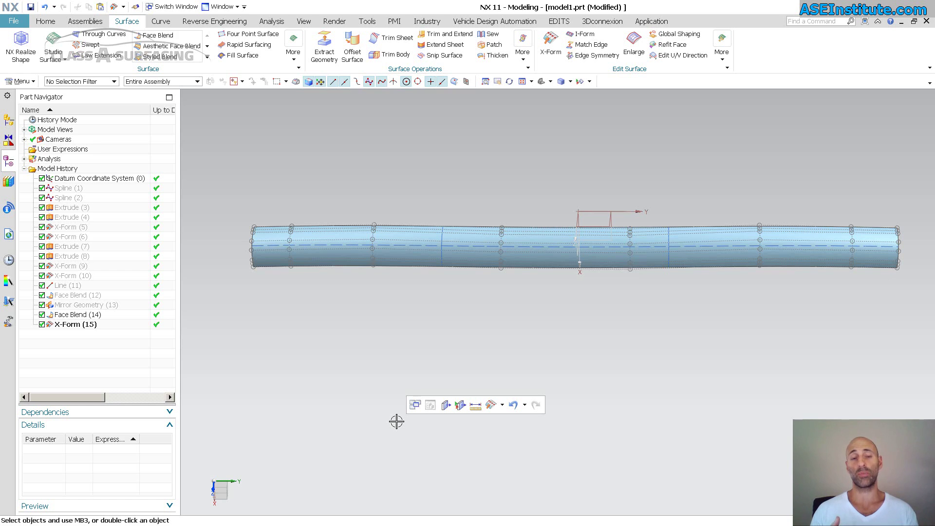
{"action": "middle_click_drag", "start_coordinate": [396, 421], "coordinate": [338, 177]}
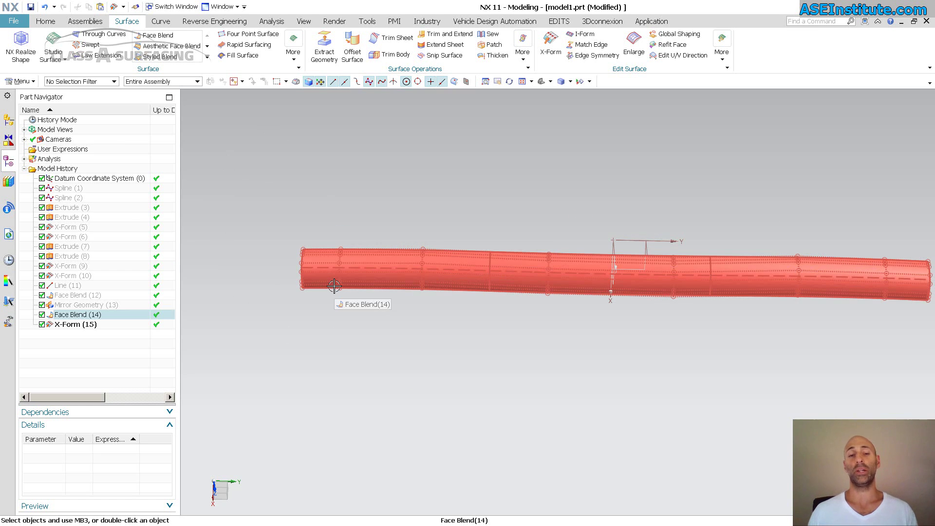